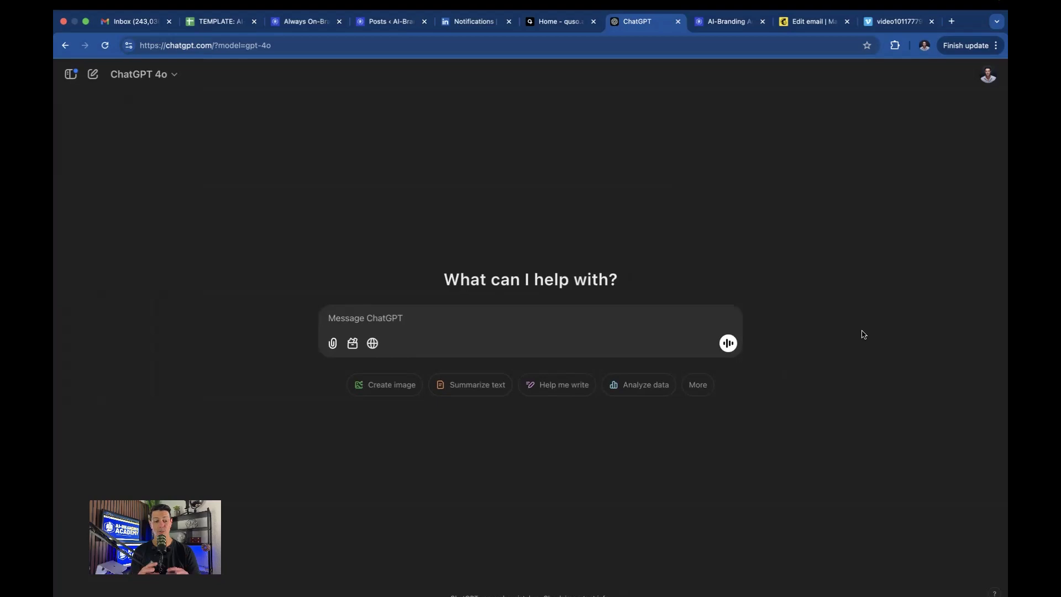
Send 'I want to use canvas!', close the empty canvas, and start a new chat.
type("I want to use canvas")
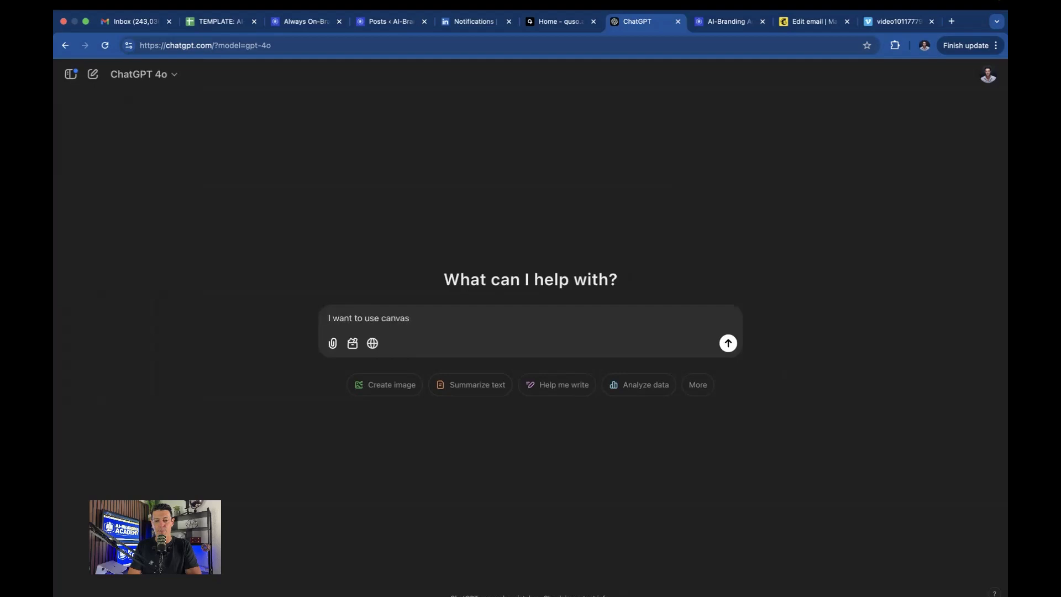
key("Return")
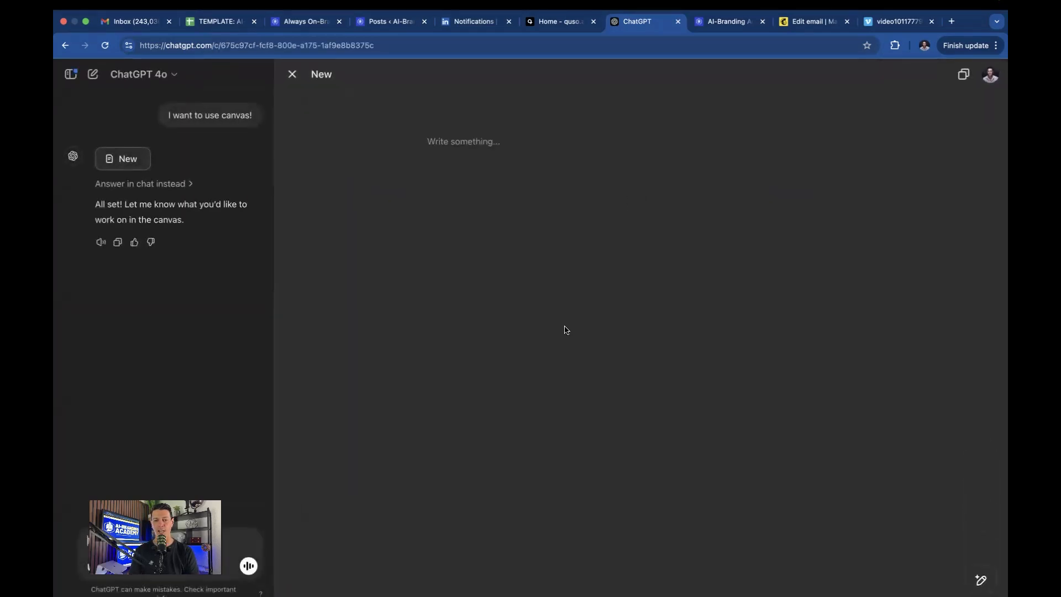
left_click(292, 74)
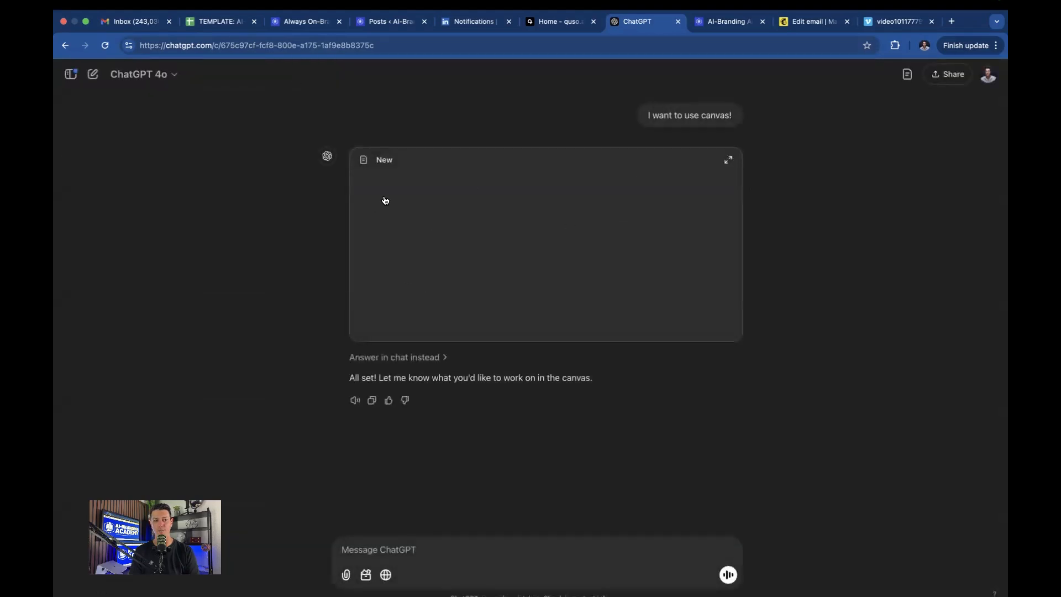
left_click(93, 74)
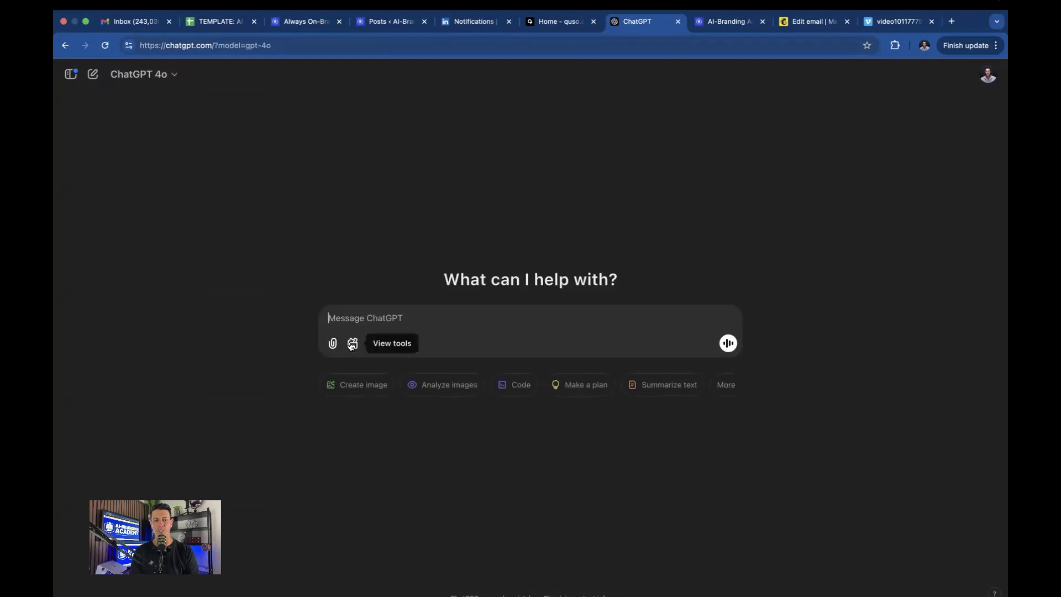
Turn on the Canvas tool in the message box and send, opening an empty 'New' canvas.
left_click(352, 344)
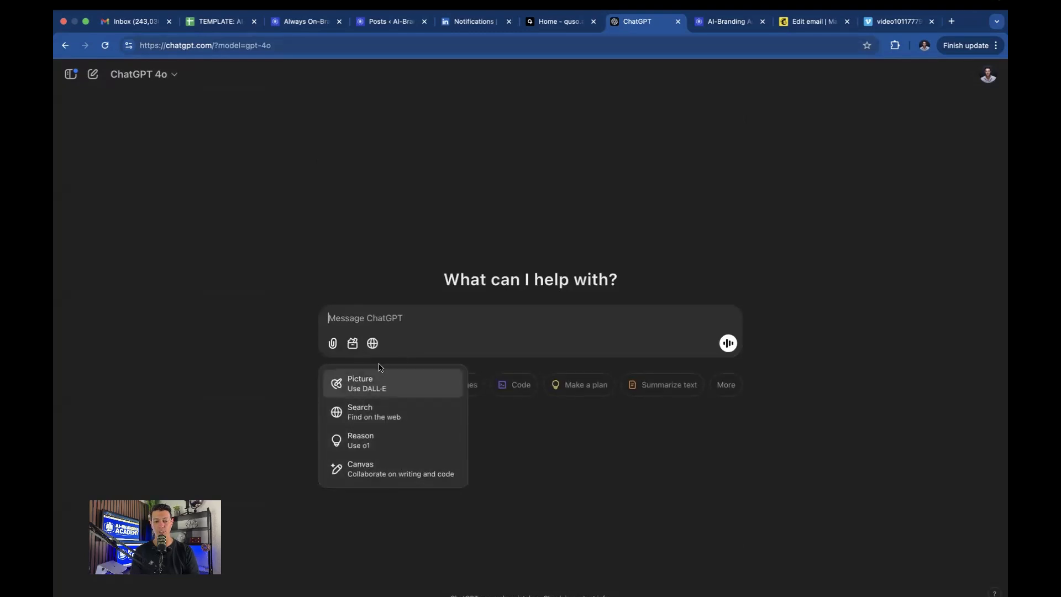
left_click(372, 471)
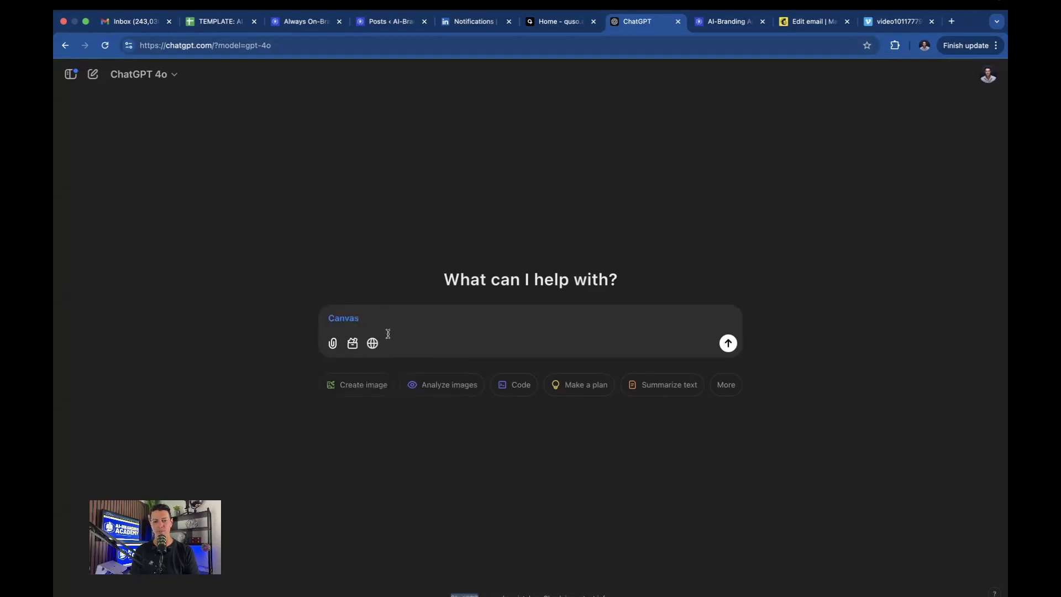
key("BackSpace")
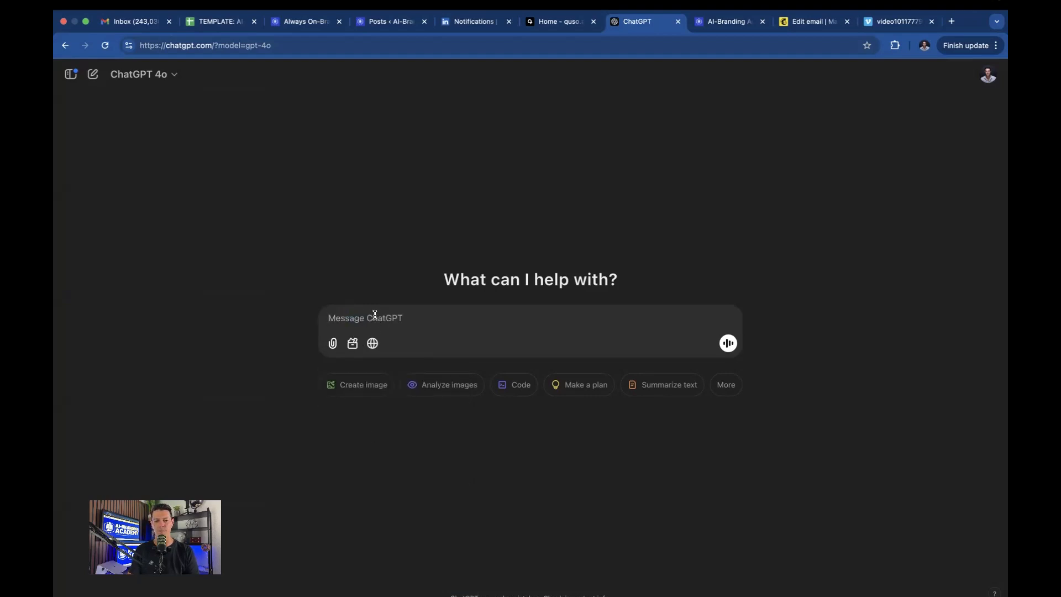
left_click(353, 343)
left_click(357, 470)
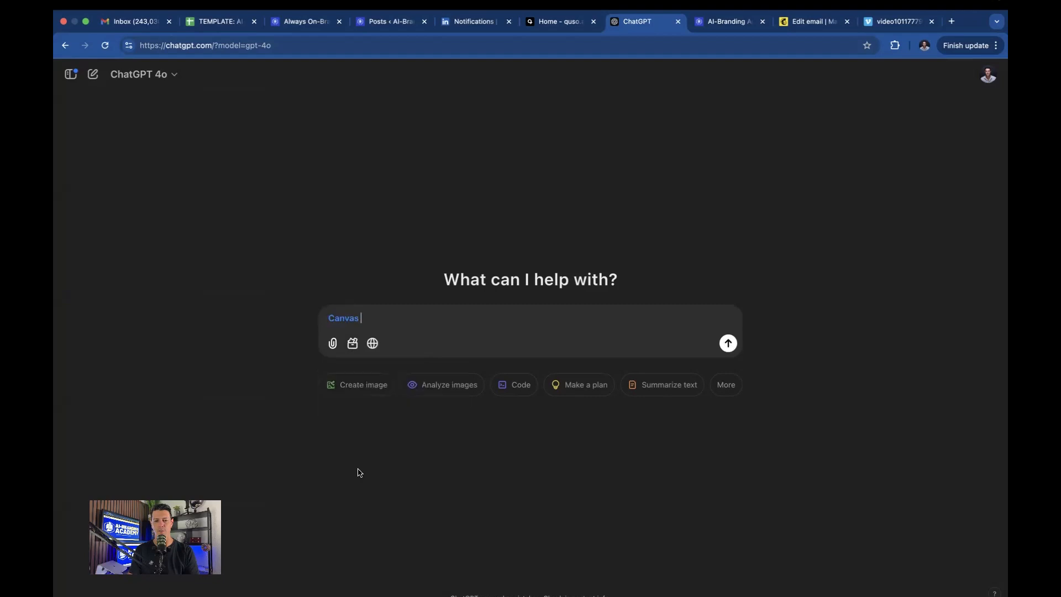
left_click(728, 342)
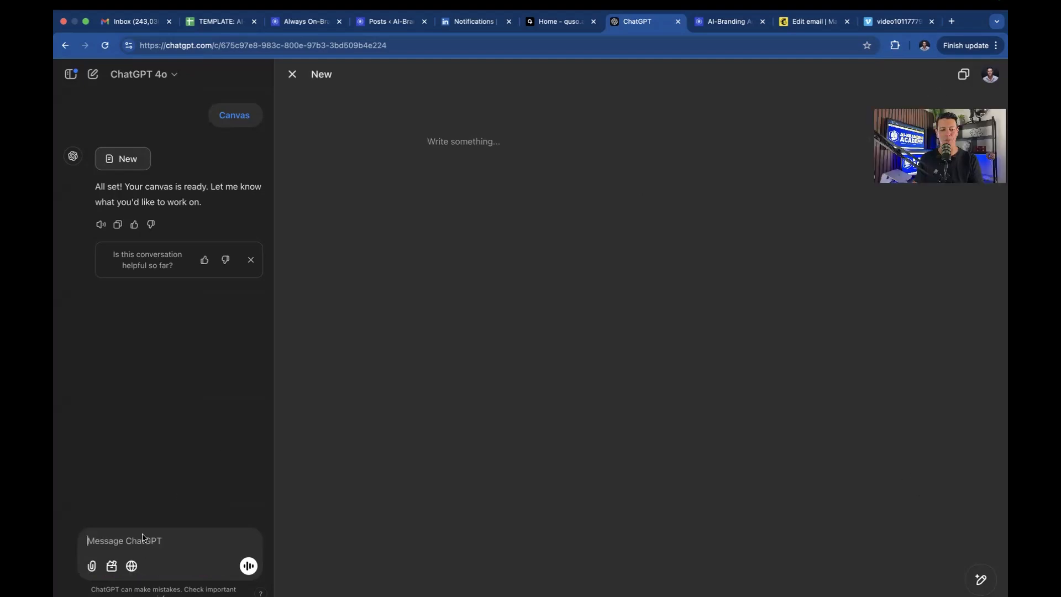
Request an article arguing that meetings are unproductive and that AI should inform decisions instead.
type("I want to write an article about wh")
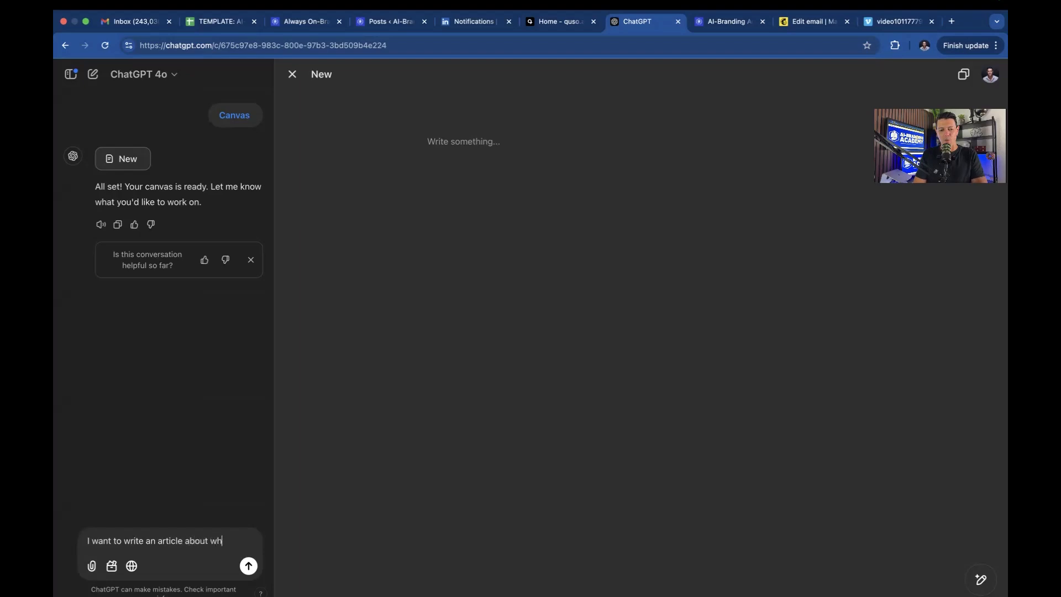
type("y meeting")
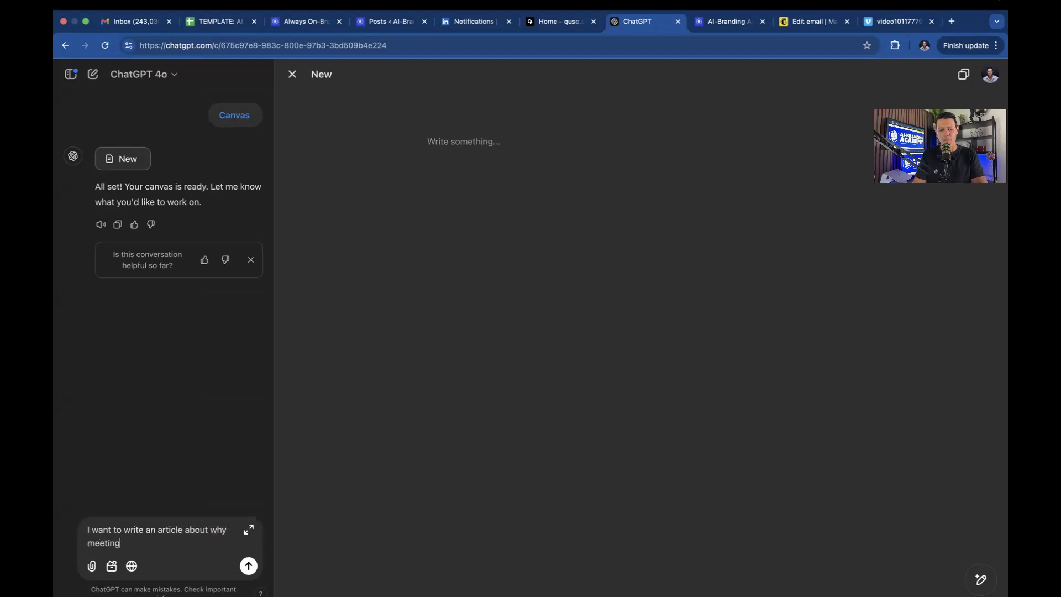
type("s in general are less product")
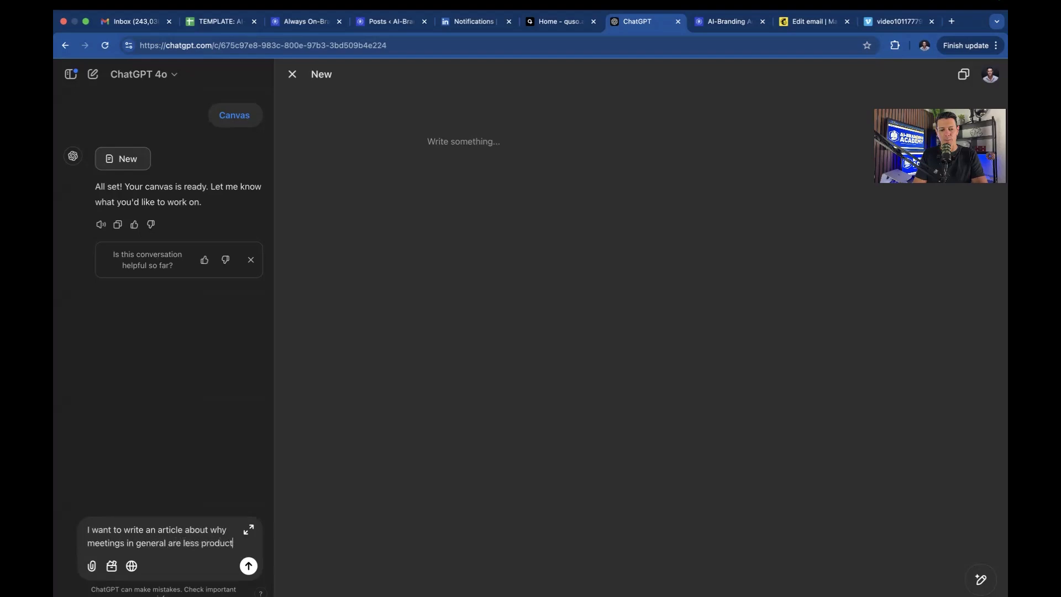
type("ive then they sh")
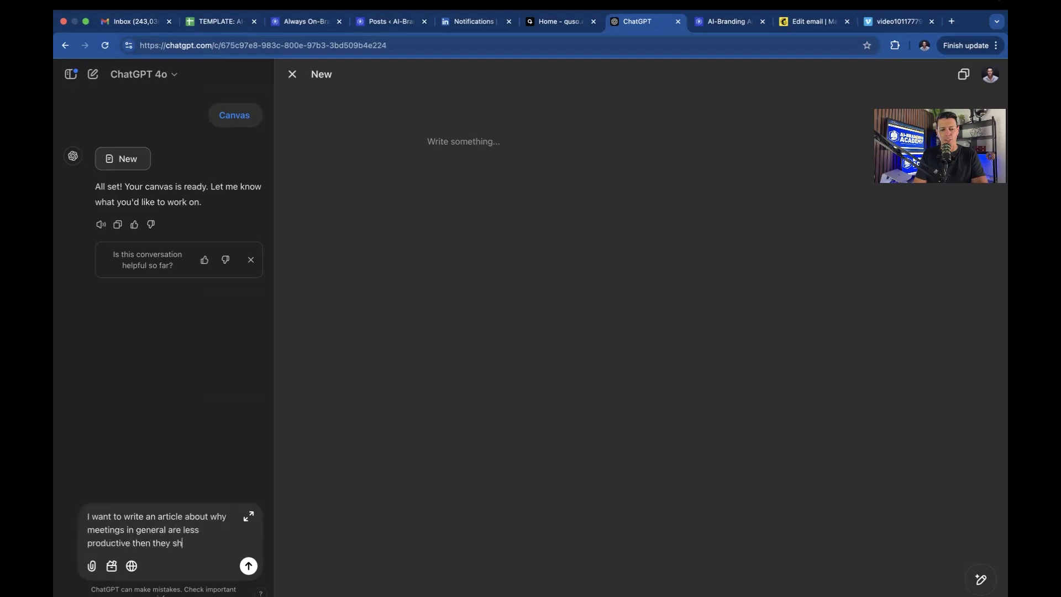
type("ould be, and inst")
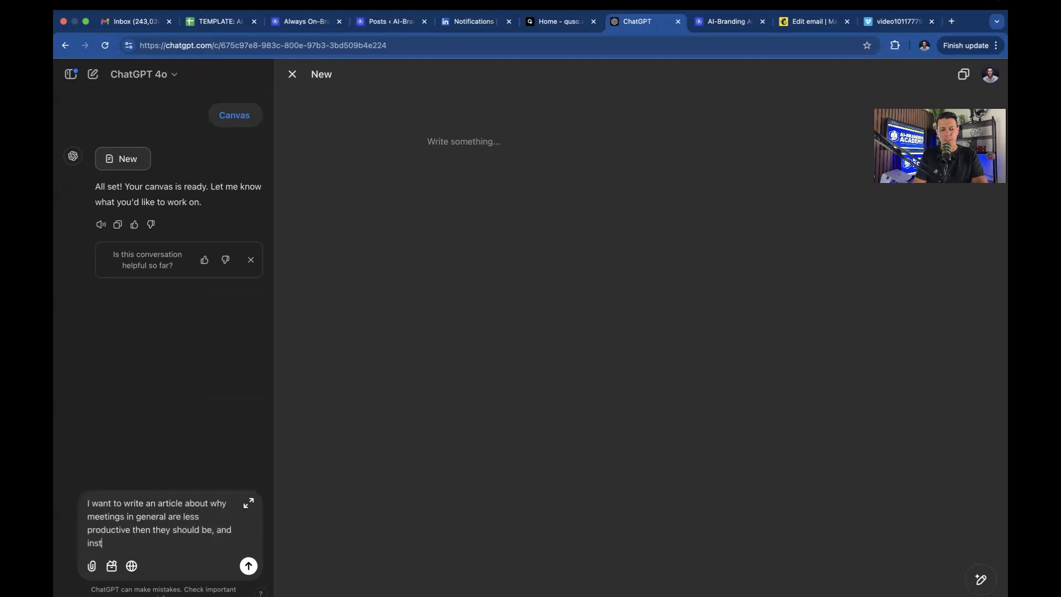
type("ead of having them, we should crea")
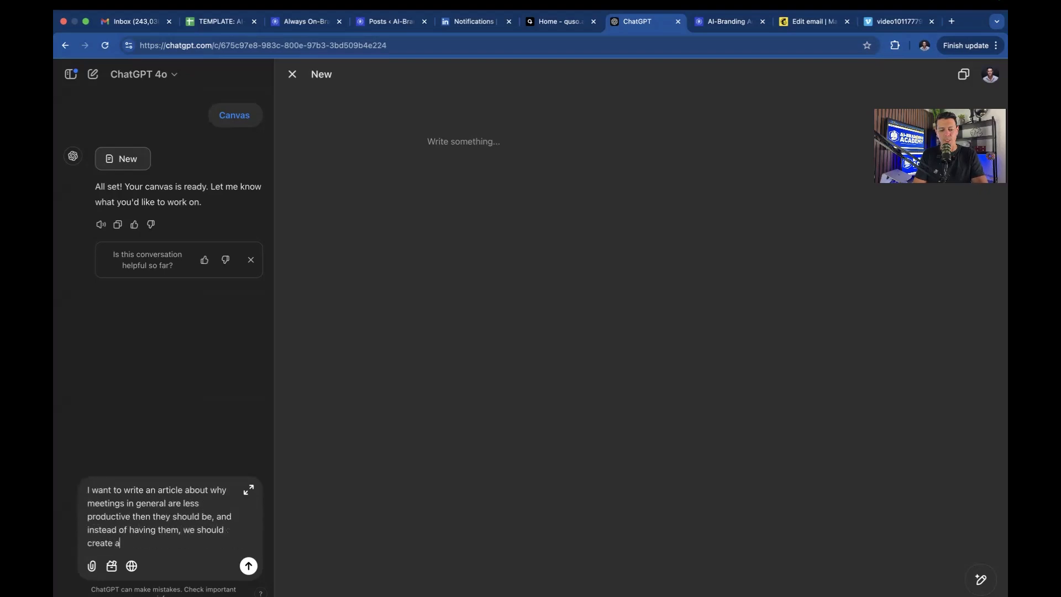
type("te ai applications to inform decision")
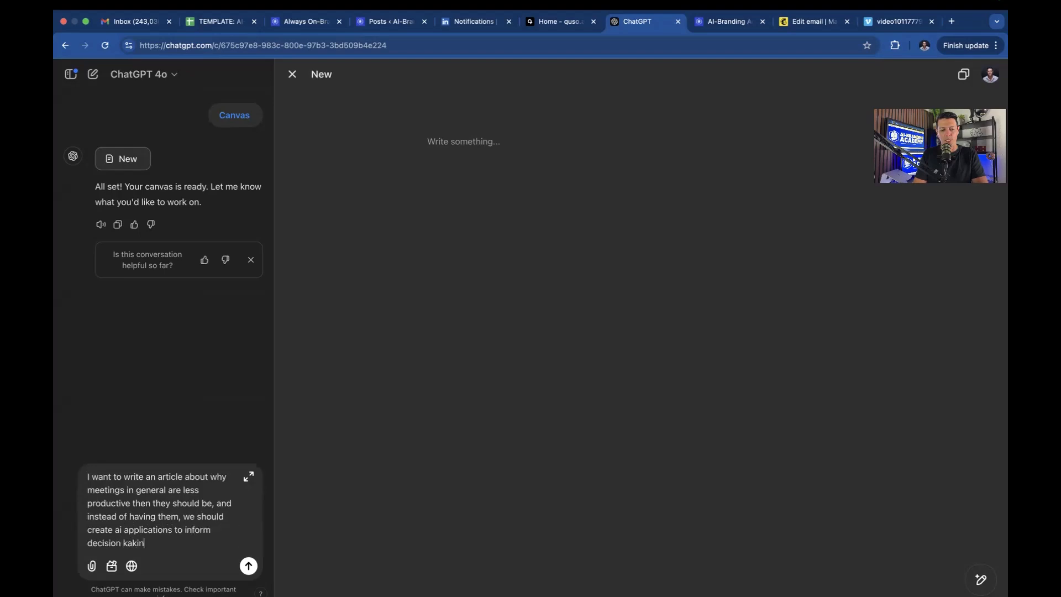
type(" making instead")
key("Return")
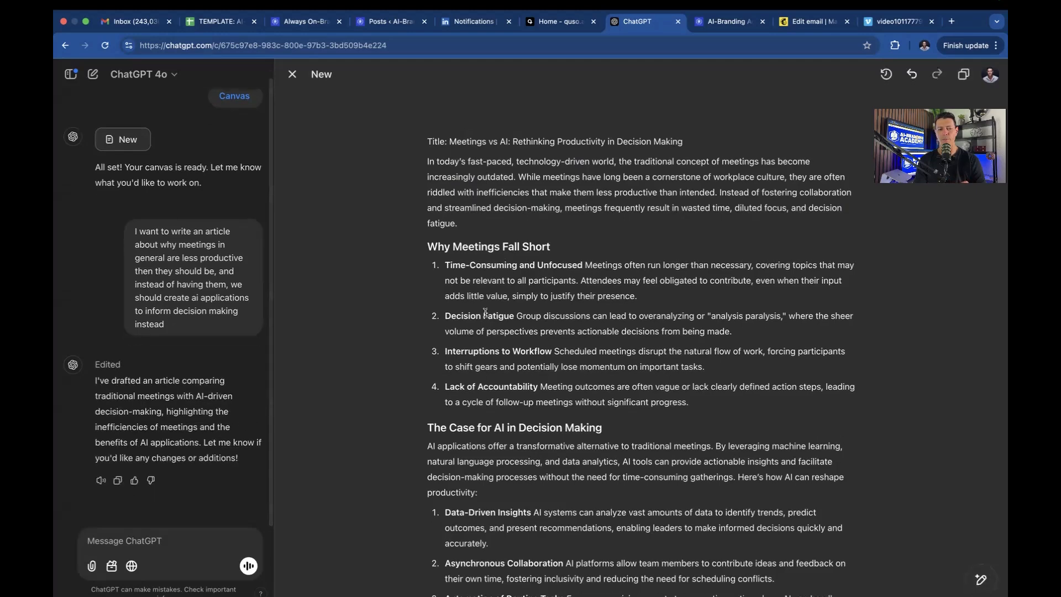
Ask for an opening section with a funny story illustrating how unproductive meetings are.
scroll(455, 315, "down", 6)
scroll(455, 315, "up", 6)
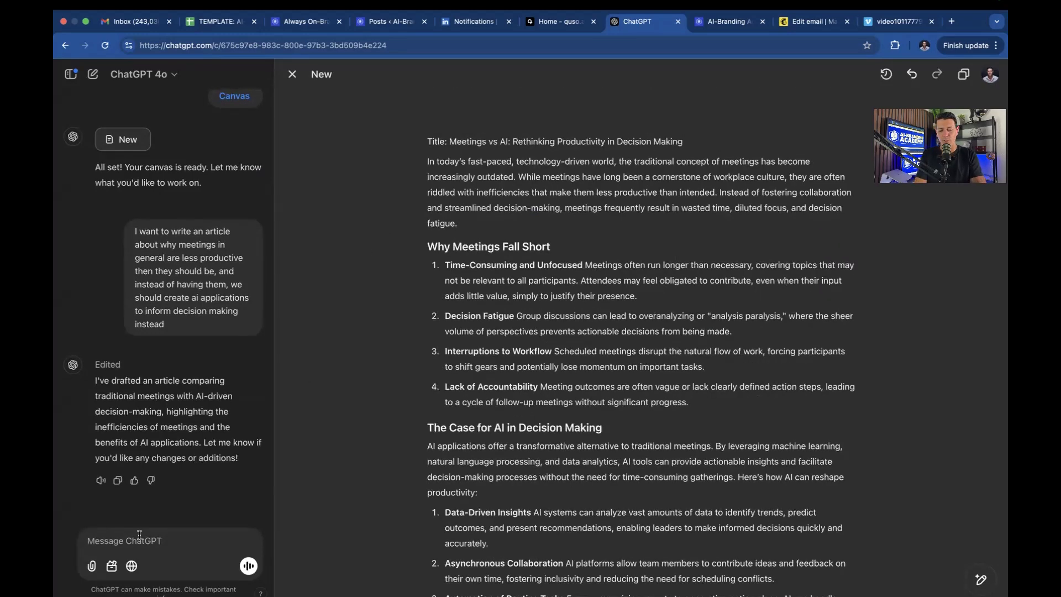
type("I want to add a section at t")
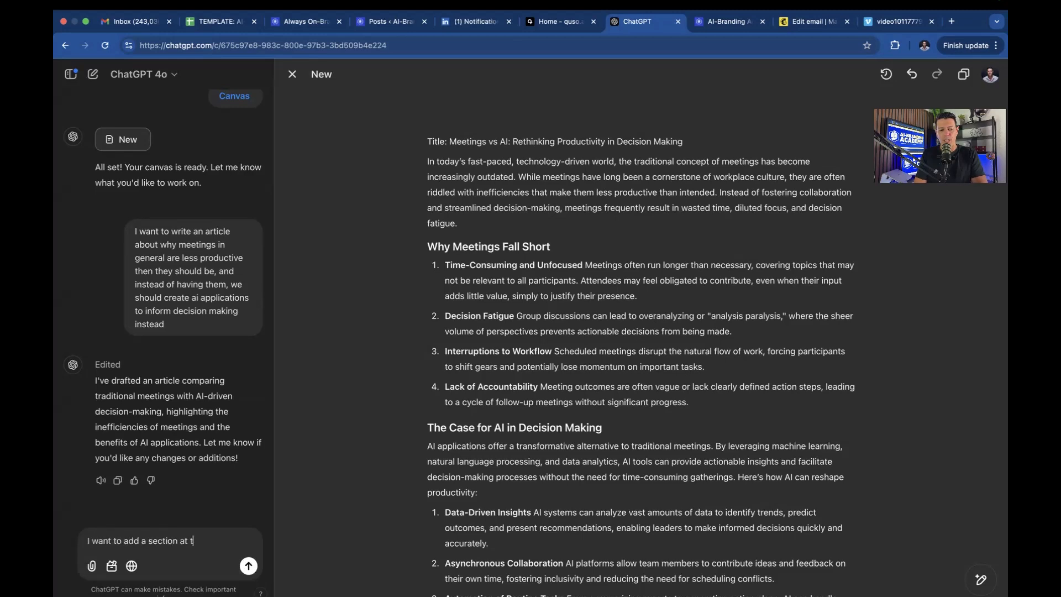
type("he beginning that illustrates")
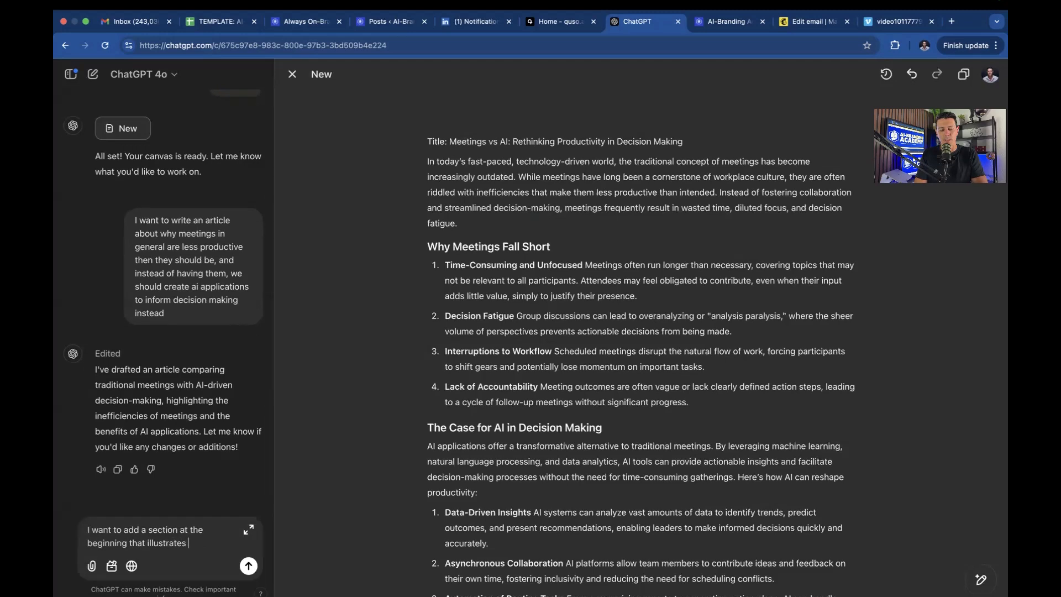
type(" the point about ")
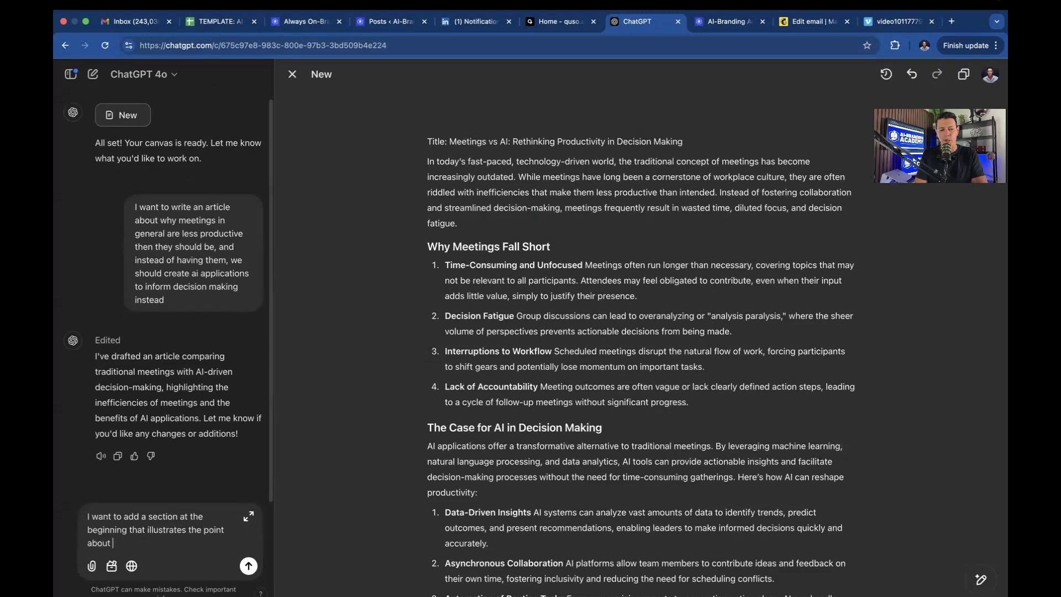
type("meetings, by telling a funny story about a com")
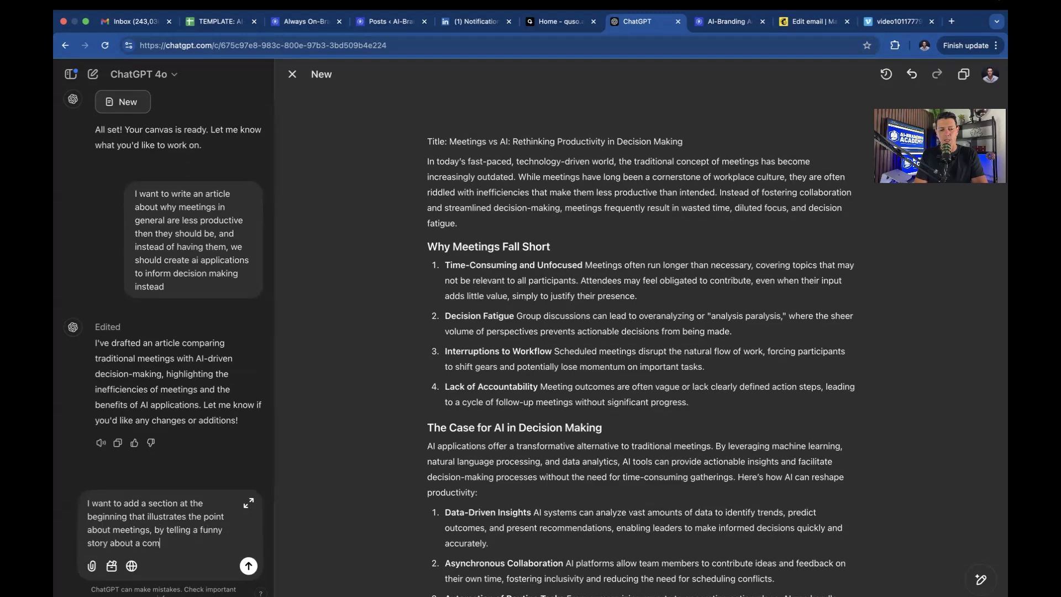
type("pany that is running a meeting ")
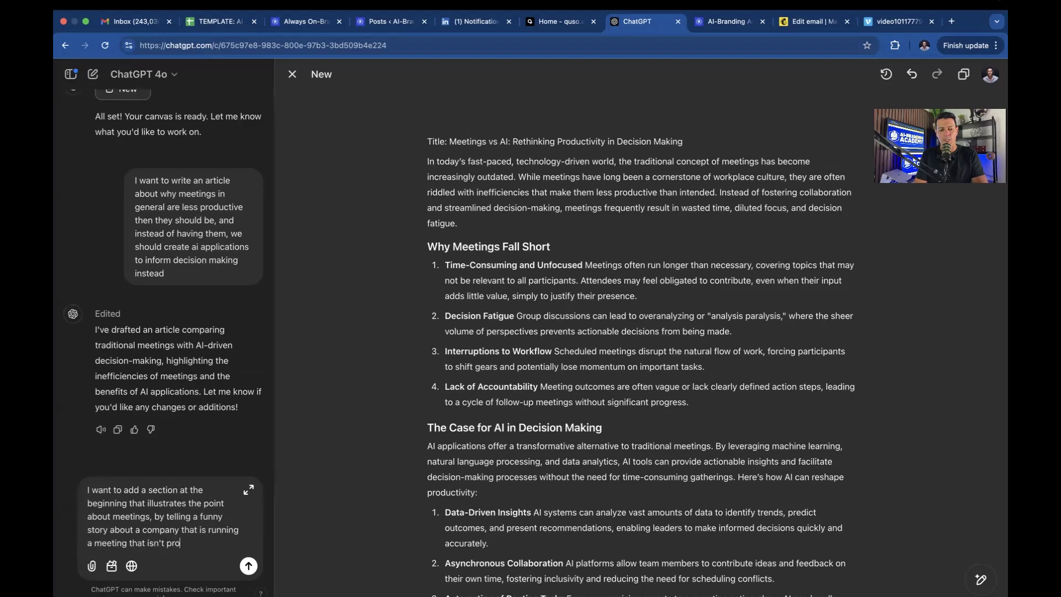
type("that isn't productive")
key("Return")
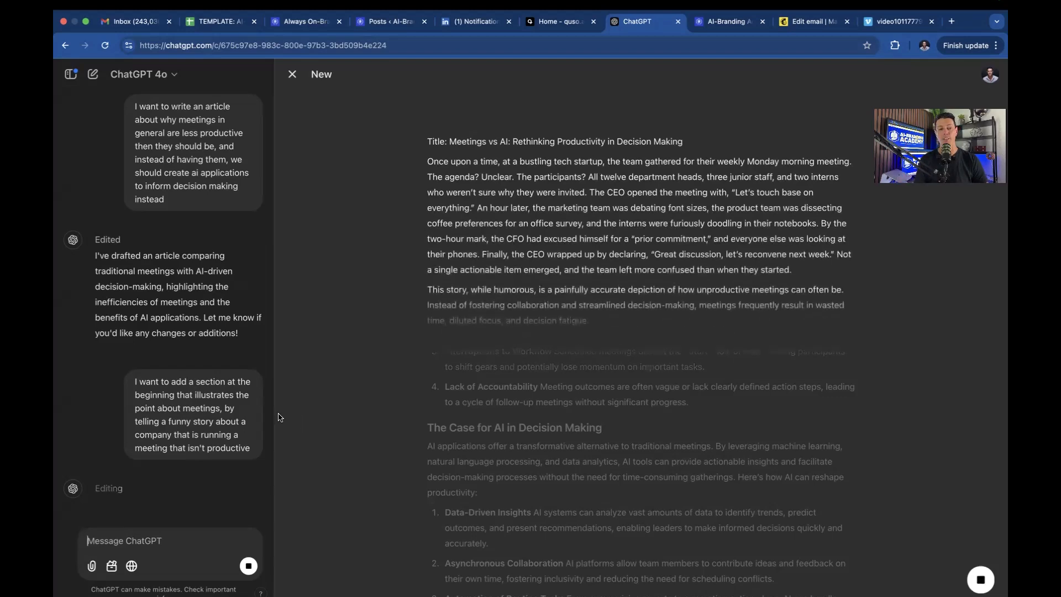
Review the finished Monday-meeting story at the top of the canvas and select its opening lines.
scroll(149, 300, "up", 3)
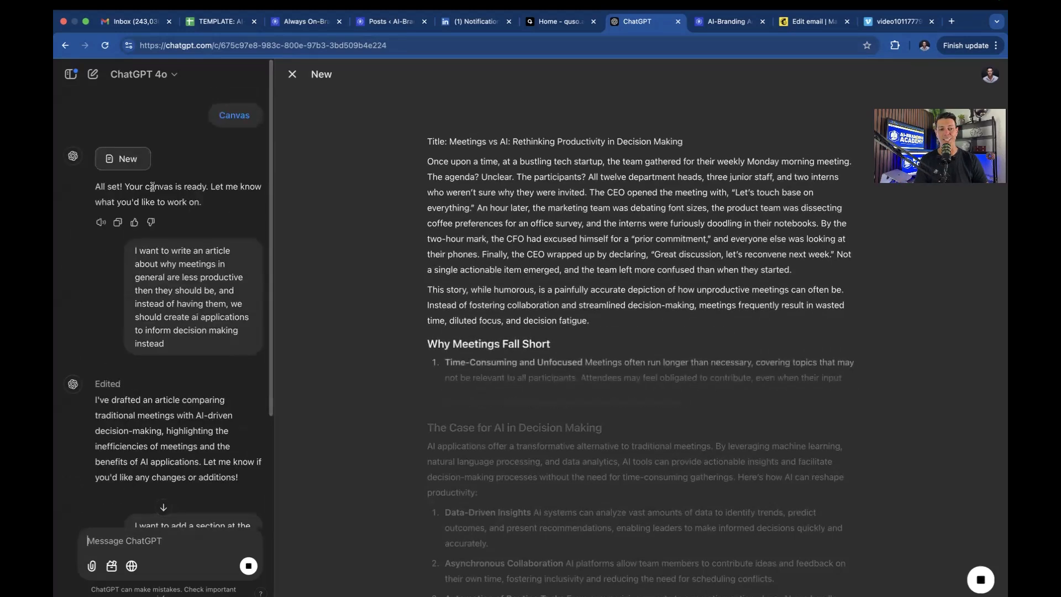
scroll(188, 166, "down", 3)
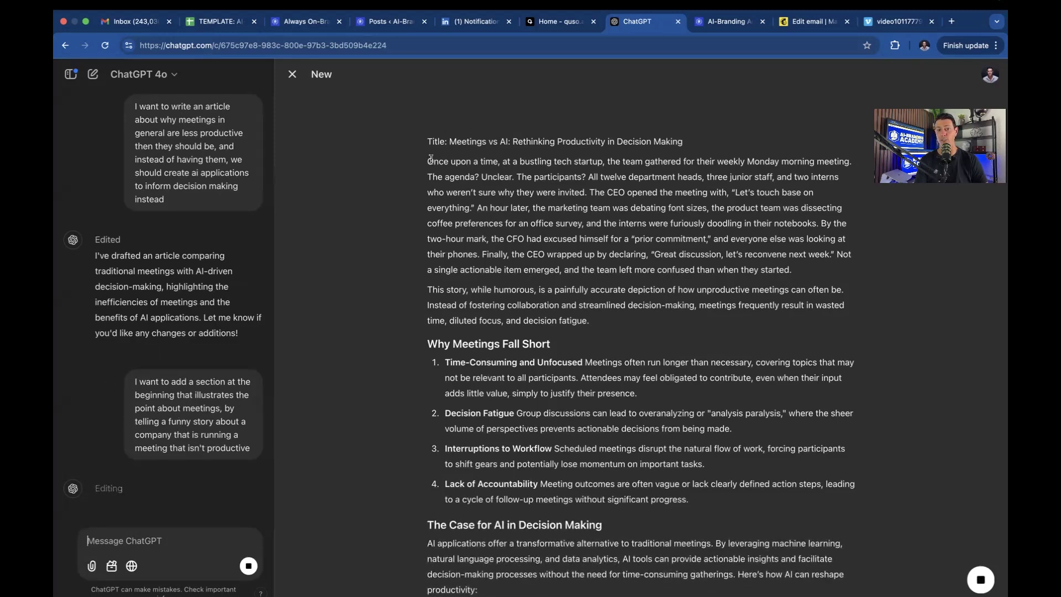
left_click_drag(428, 160, 817, 253)
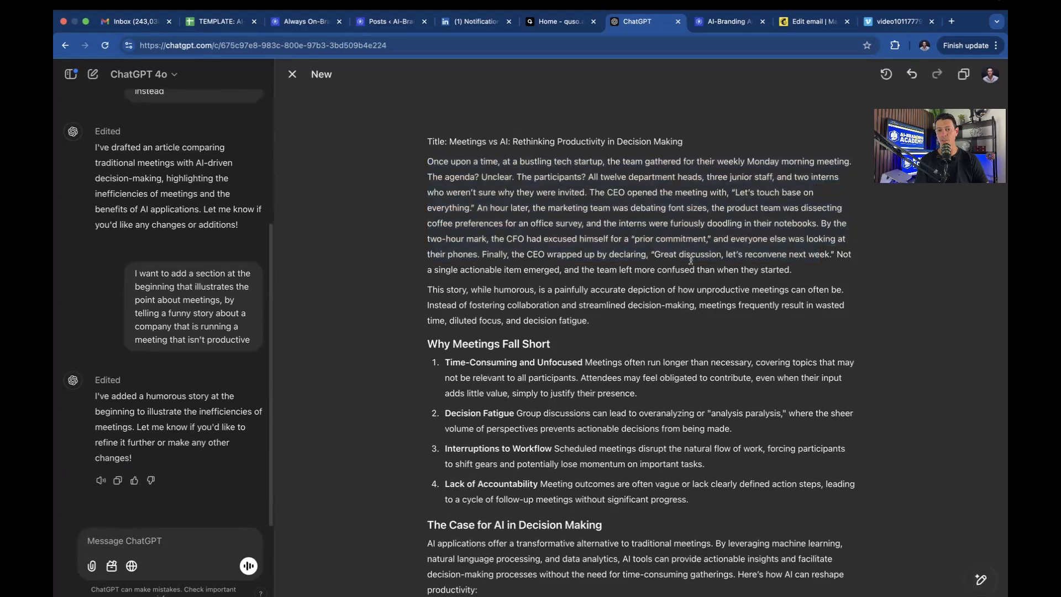
double_click(569, 223)
triple_click(576, 226)
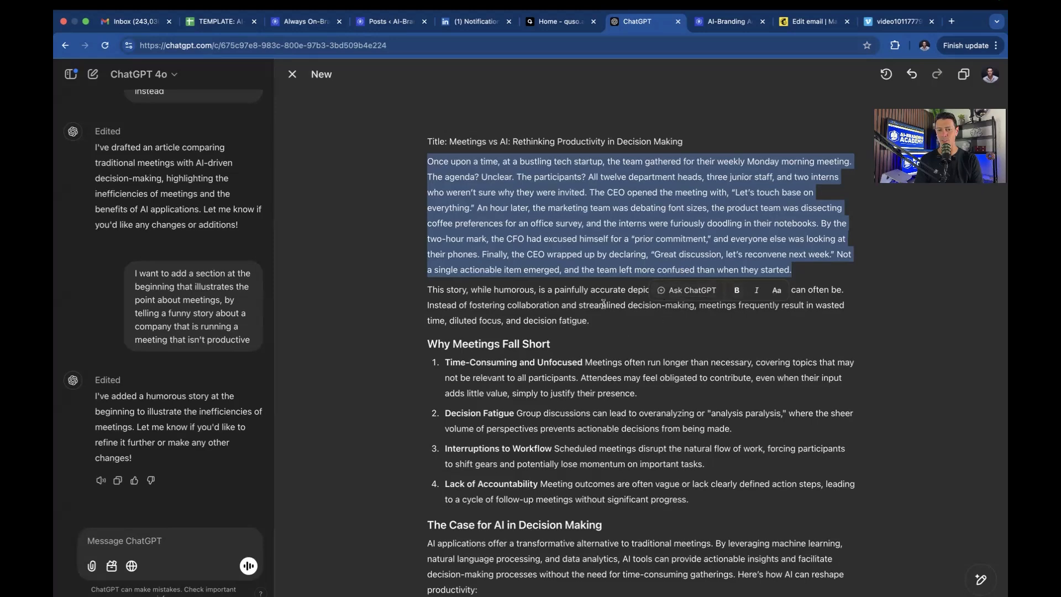
left_click(594, 391)
scroll(553, 377, "down", 10)
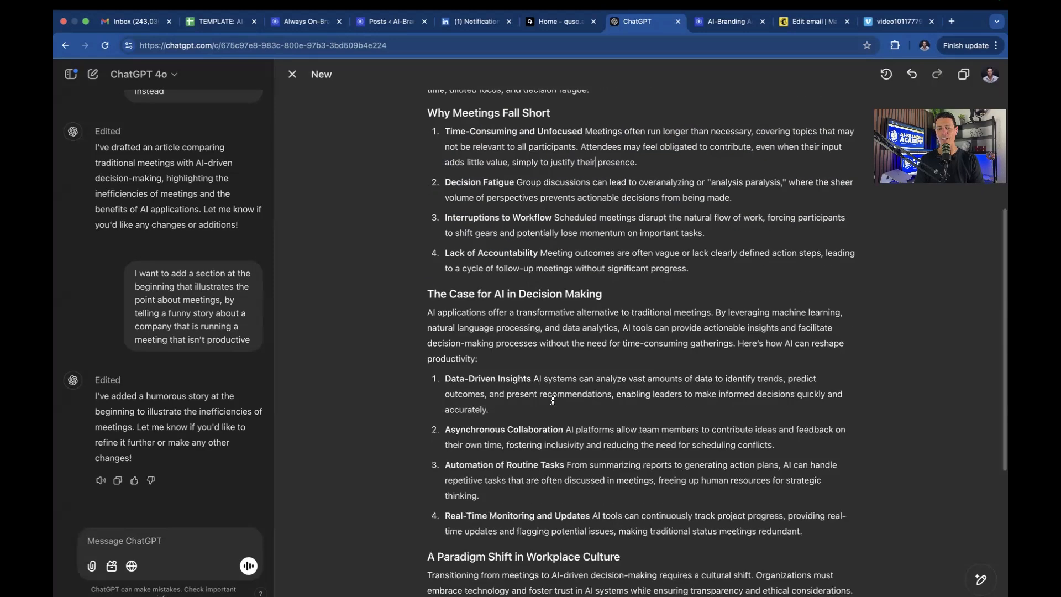
scroll(552, 392, "up", 6)
scroll(553, 399, "up", 4)
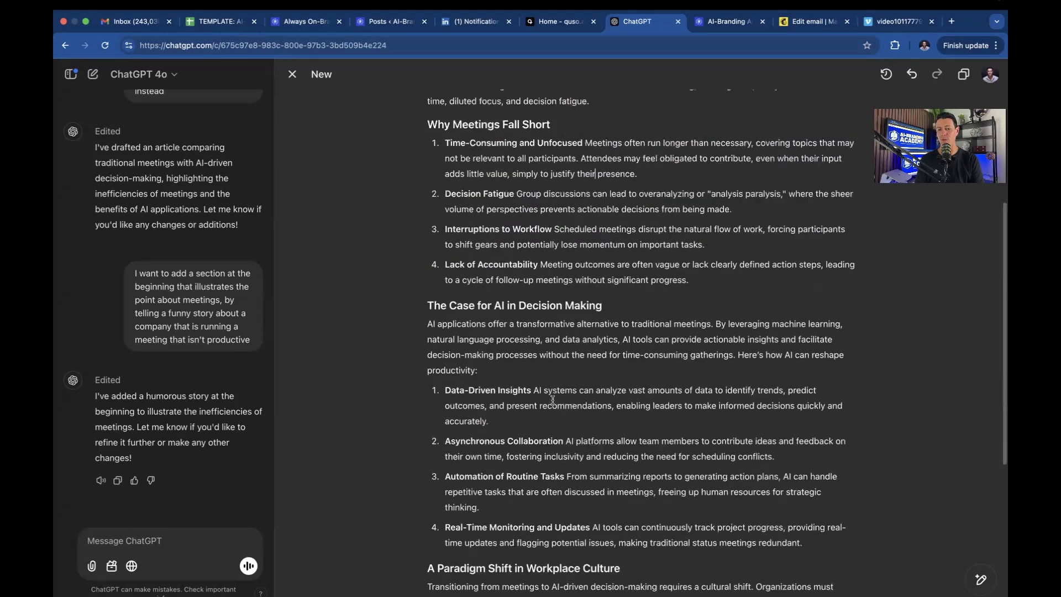
triple_click(564, 234)
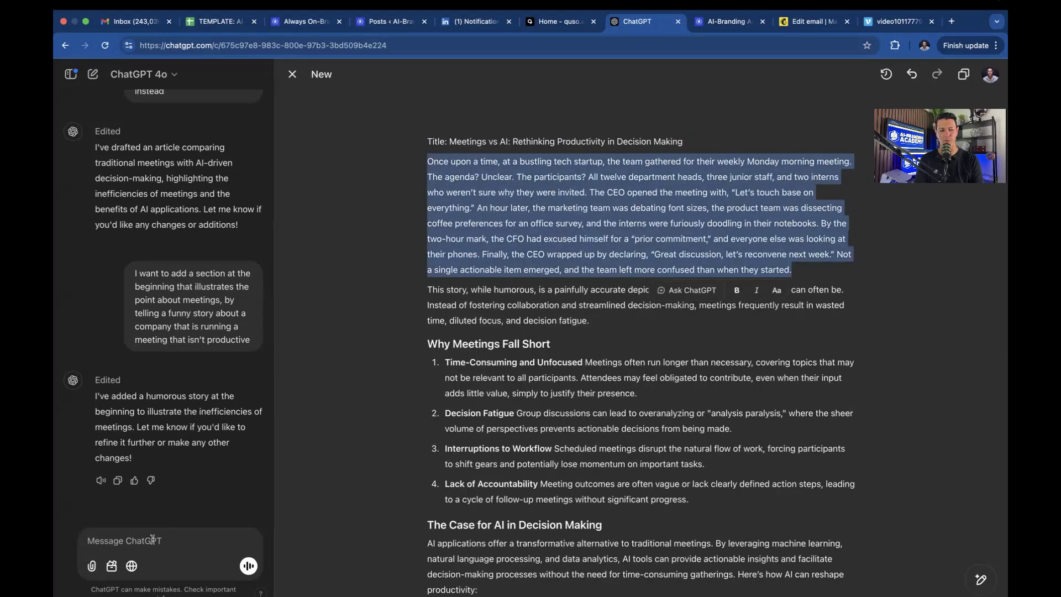
type("mak")
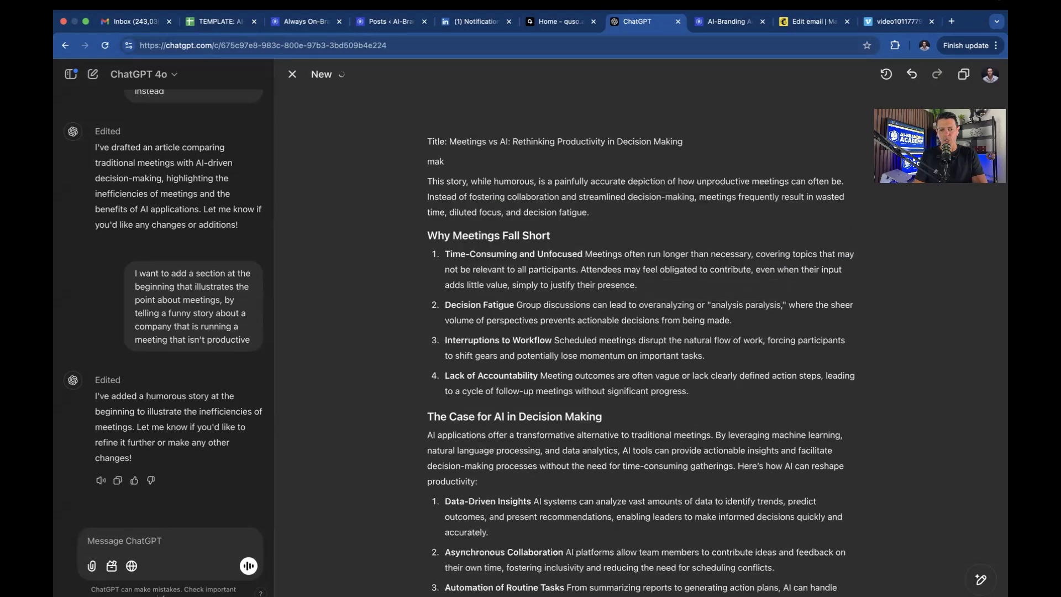
key("BackSpace")
key("BackSpace")
key("BackSpace")
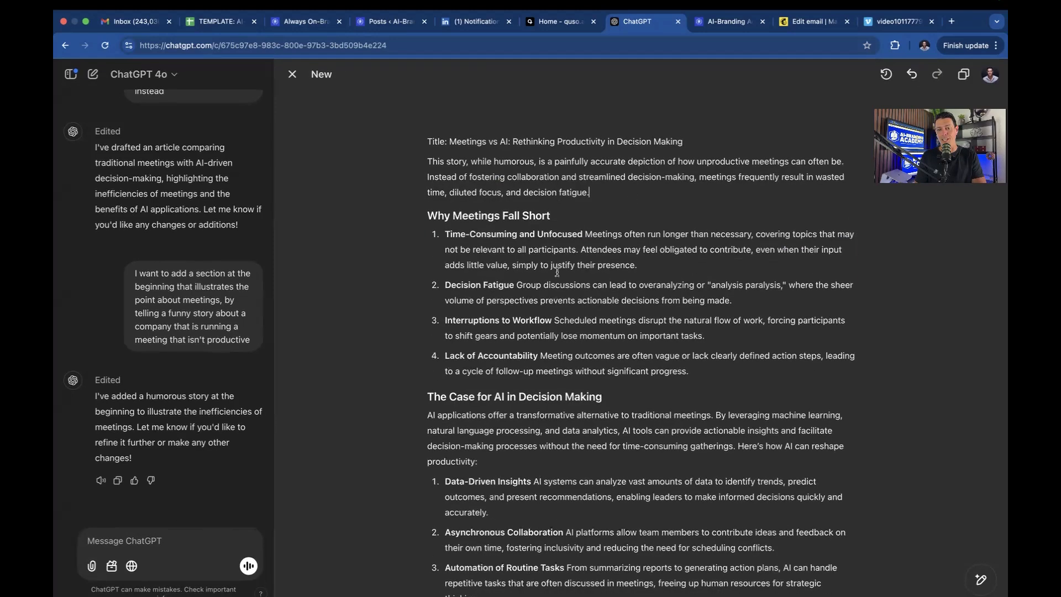
key("super+z")
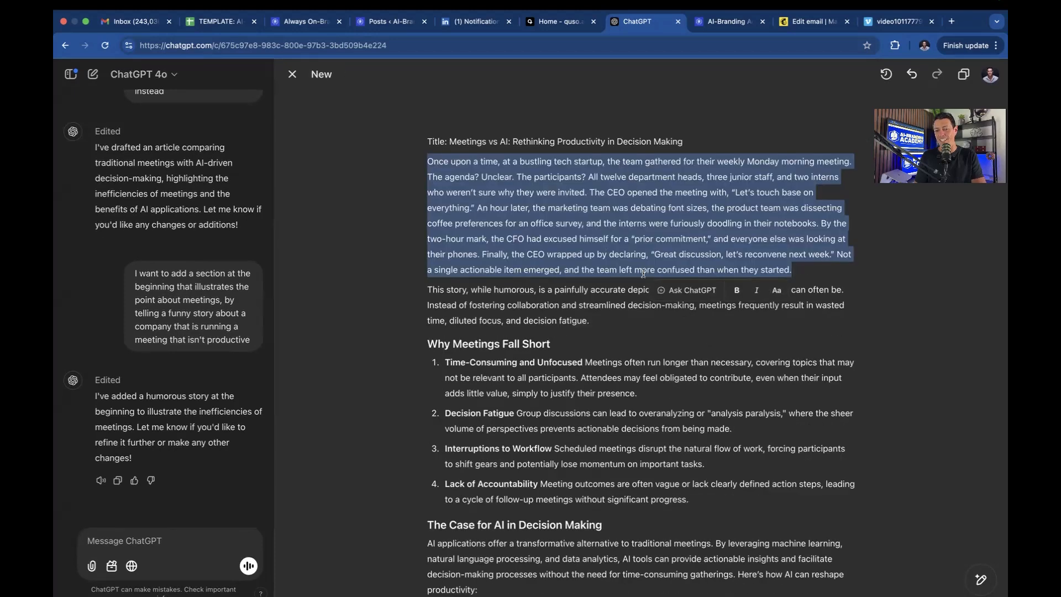
left_click(649, 367)
scroll(632, 486, "down", 10)
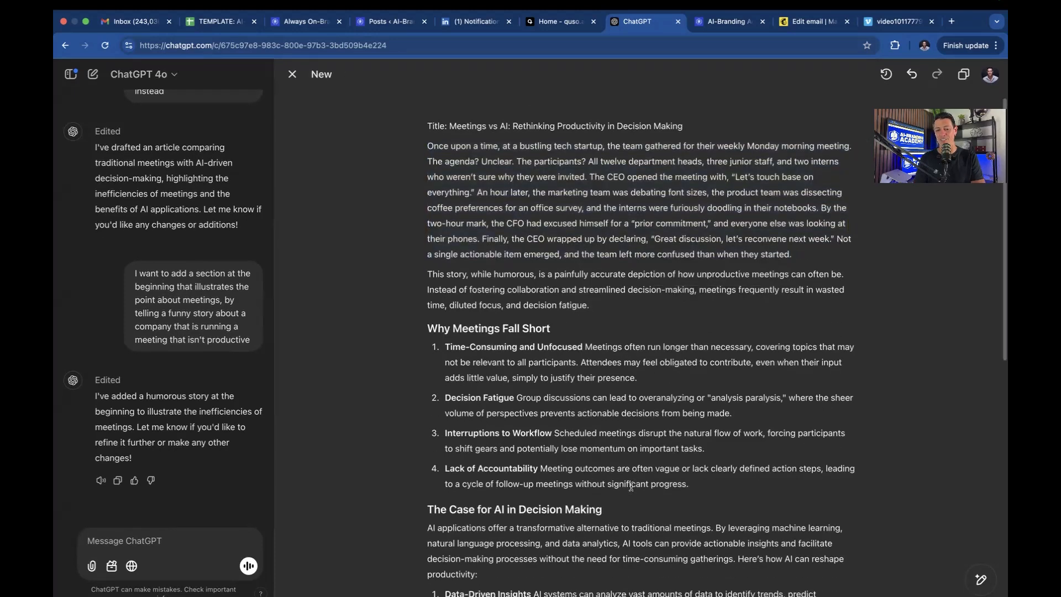
Start new paragraphs at 'The CEO opened' and 'By the two-hour mark'.
scroll(631, 486, "up", 3)
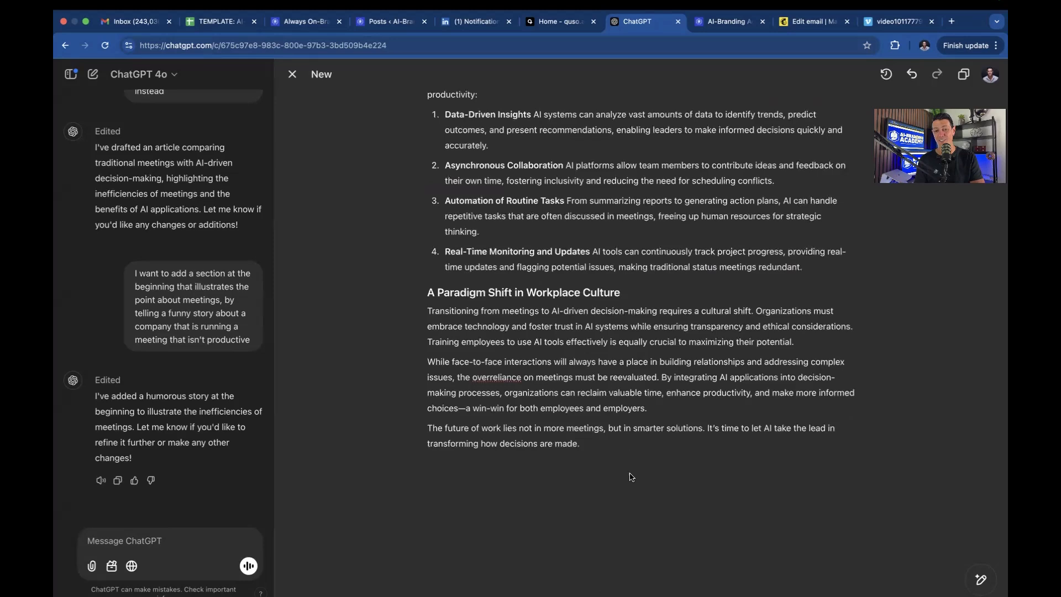
scroll(630, 453, "up", 7)
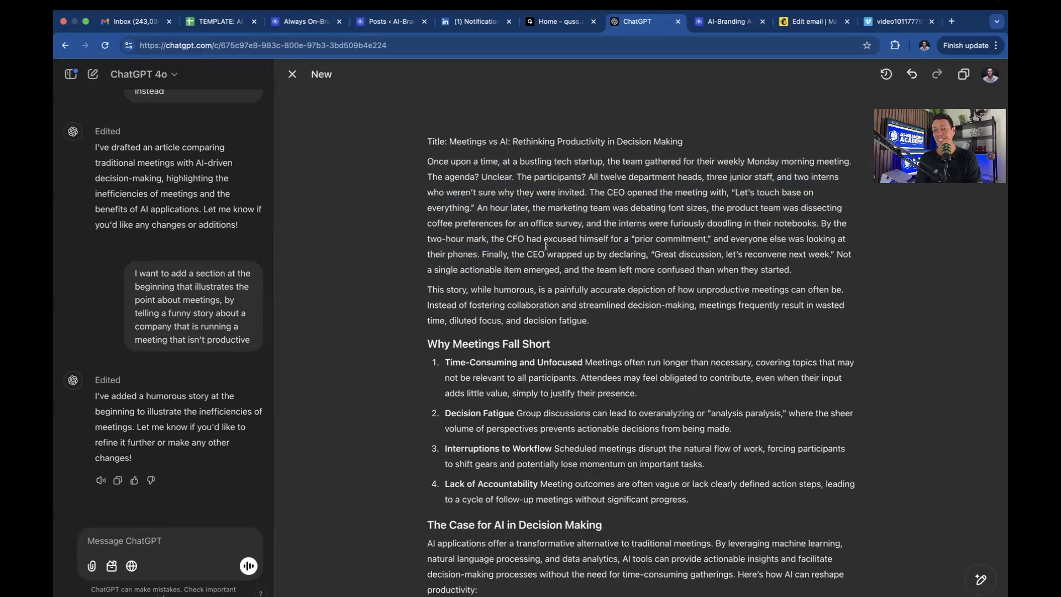
left_click(590, 192)
key("Return")
left_click(628, 243)
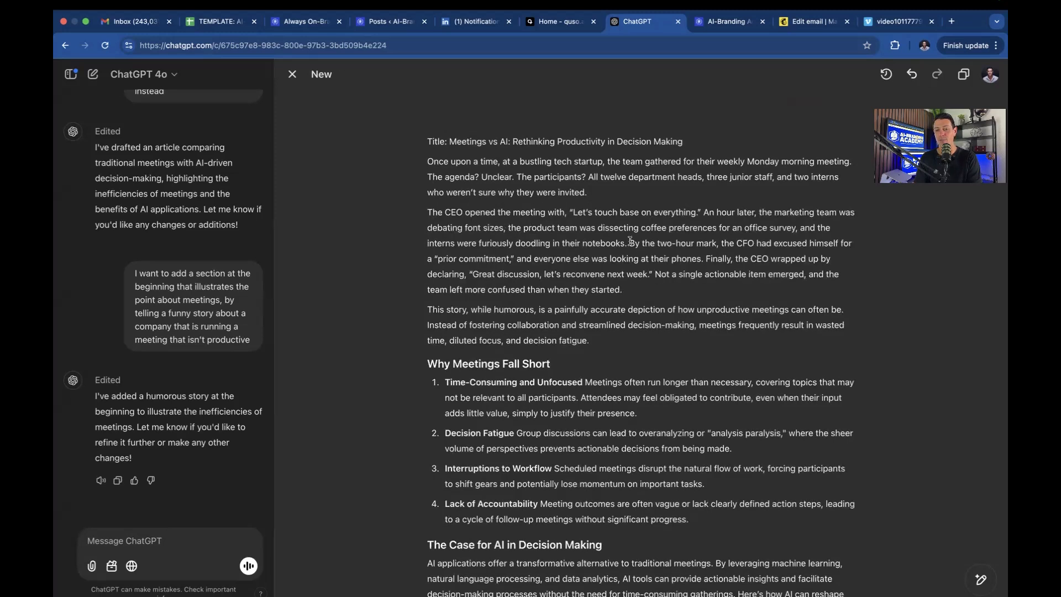
key("Return")
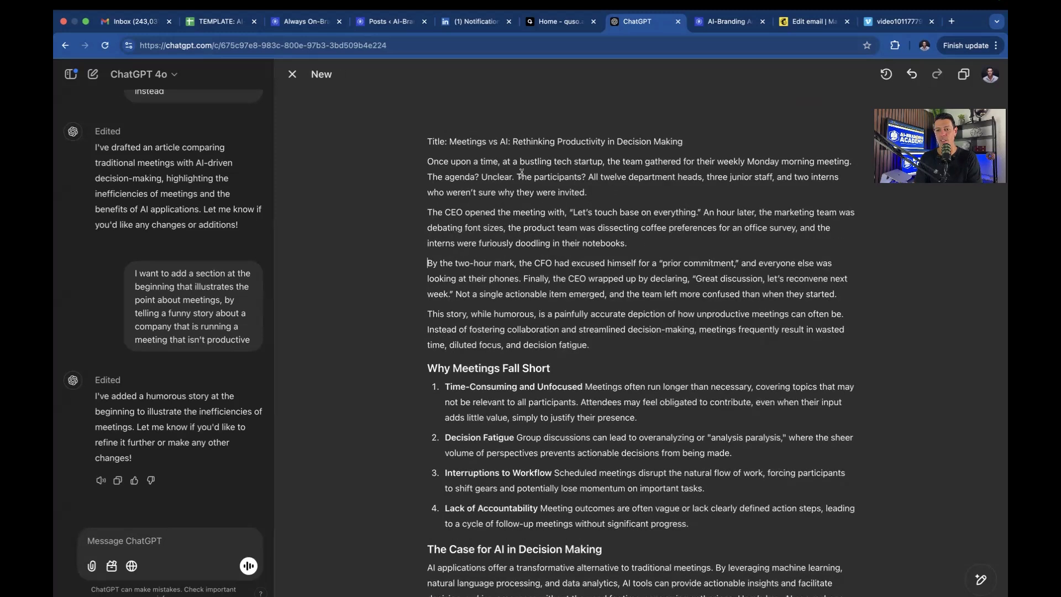
Break out 'The participants?' and 'Not a single actionable item' as separate paragraphs.
left_click(516, 177)
key("Return")
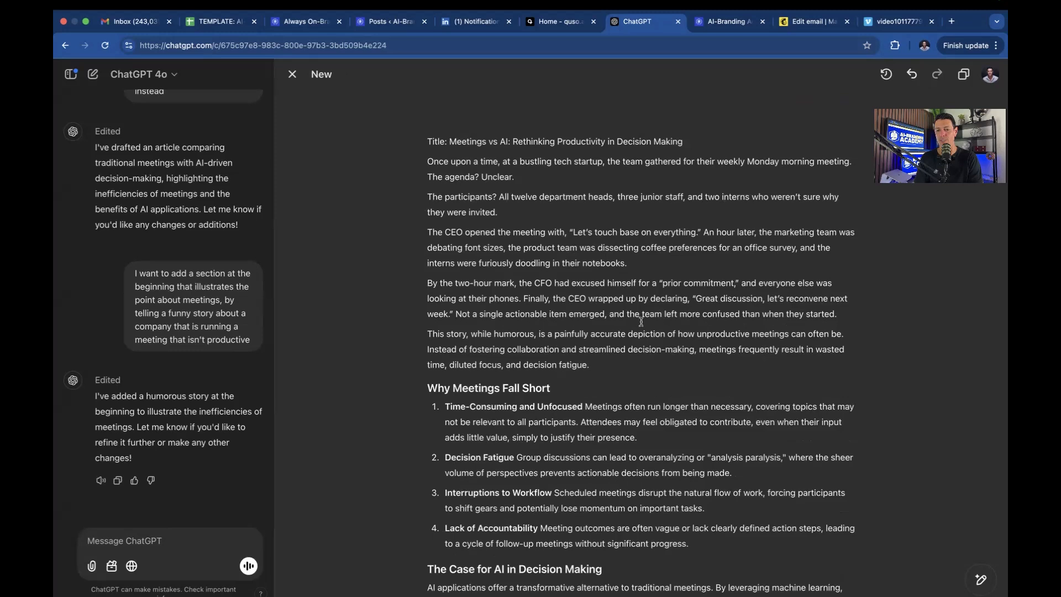
left_click(457, 314)
key("Return")
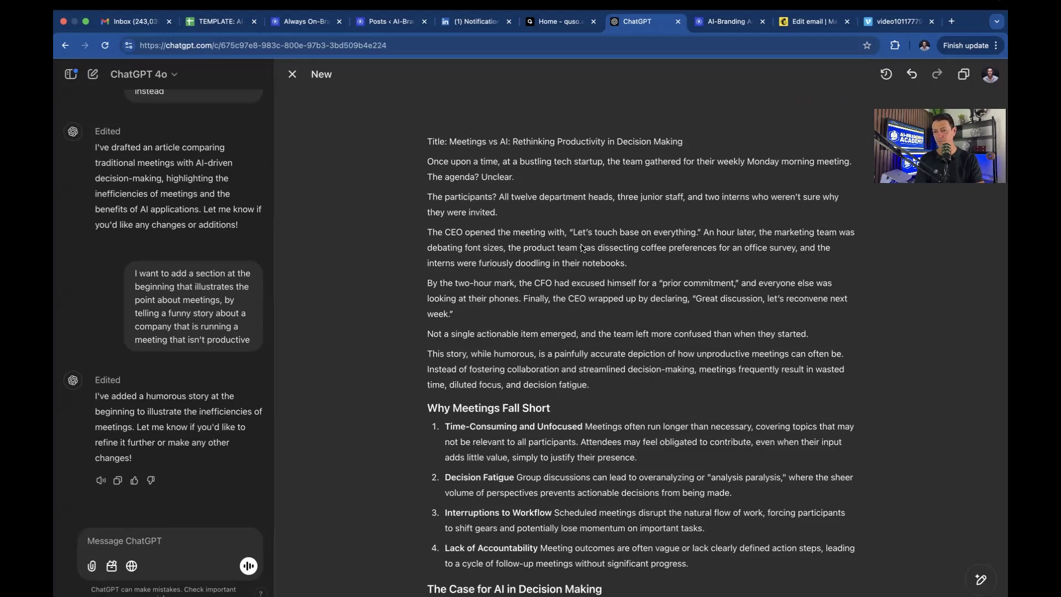
scroll(602, 422, "down", 3)
scroll(598, 376, "up", 3)
scroll(607, 387, "down", 10)
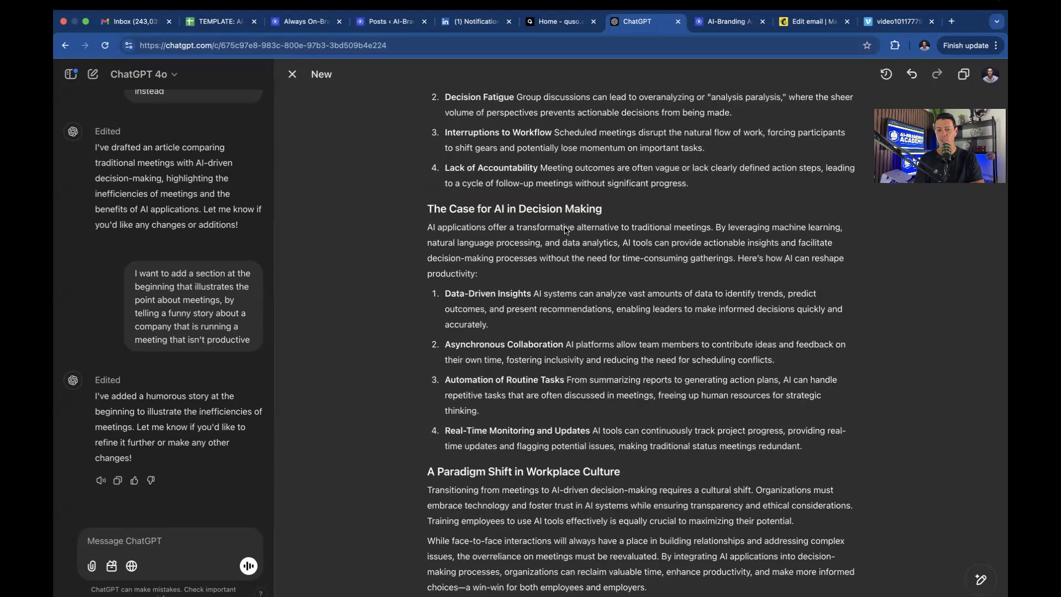
scroll(585, 428, "down", 5)
scroll(579, 422, "up", 15)
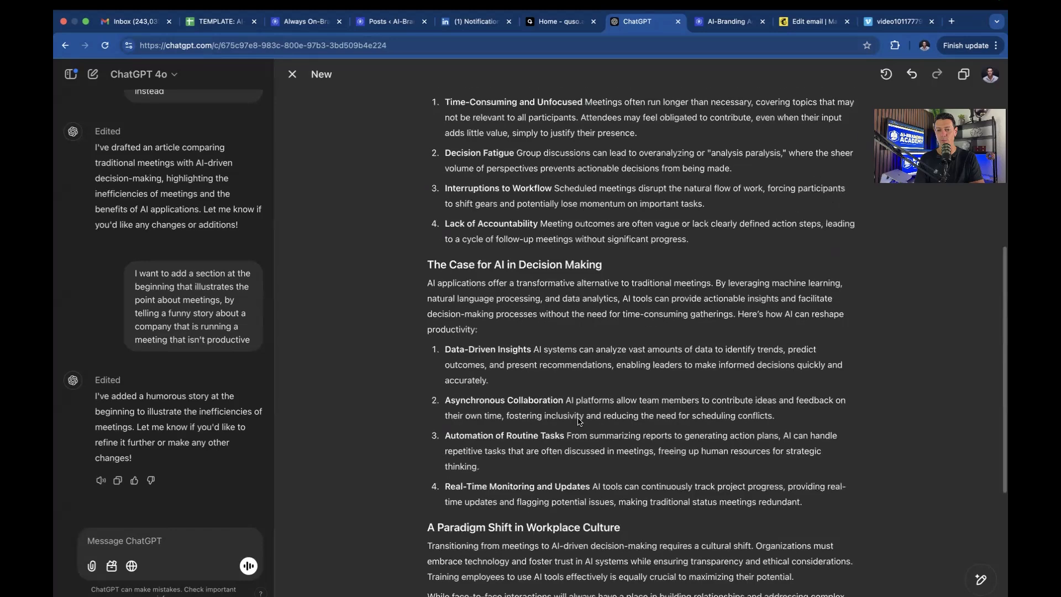
Add a 'The Statistics Behind Meetings' line after the paragraph ending 'decision fatigue.'.
left_click_drag(550, 408, 412, 408)
key("super+c")
left_click(634, 383)
key("Return")
key("super+v")
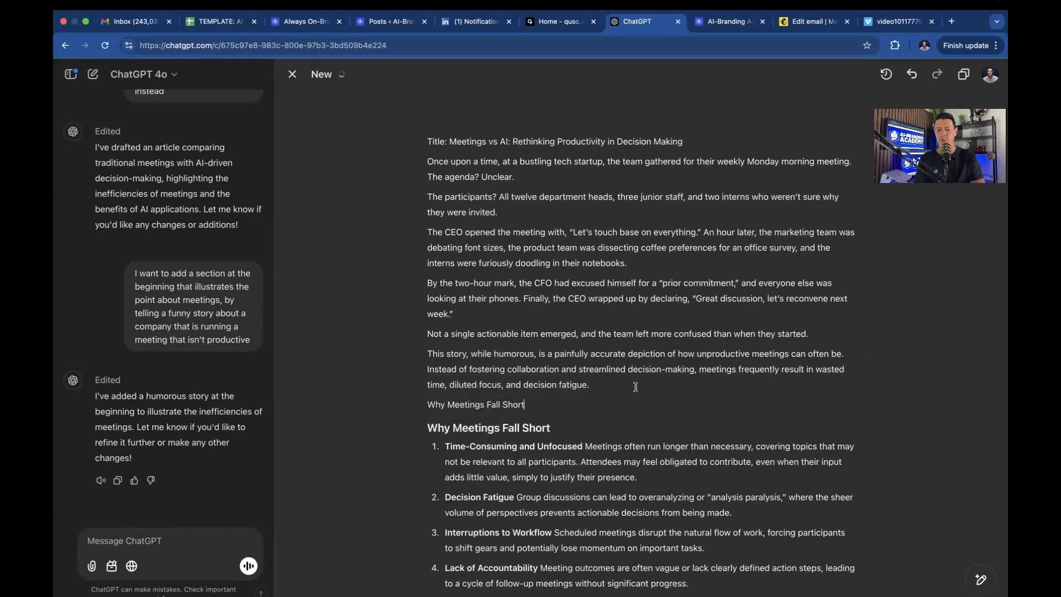
triple_click(516, 403)
type("The Statistics Behind Mee")
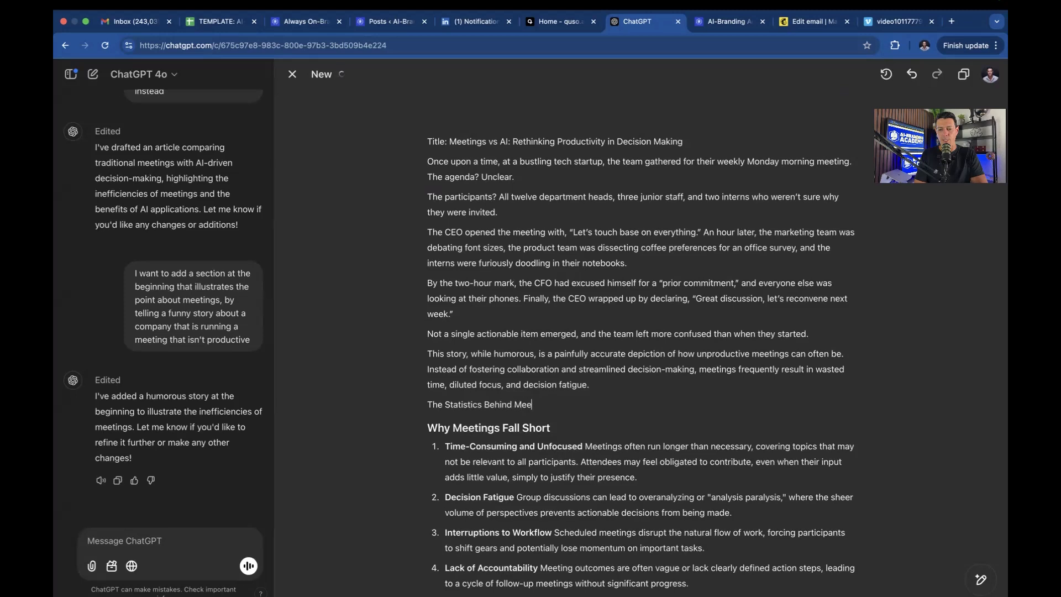
key("Return")
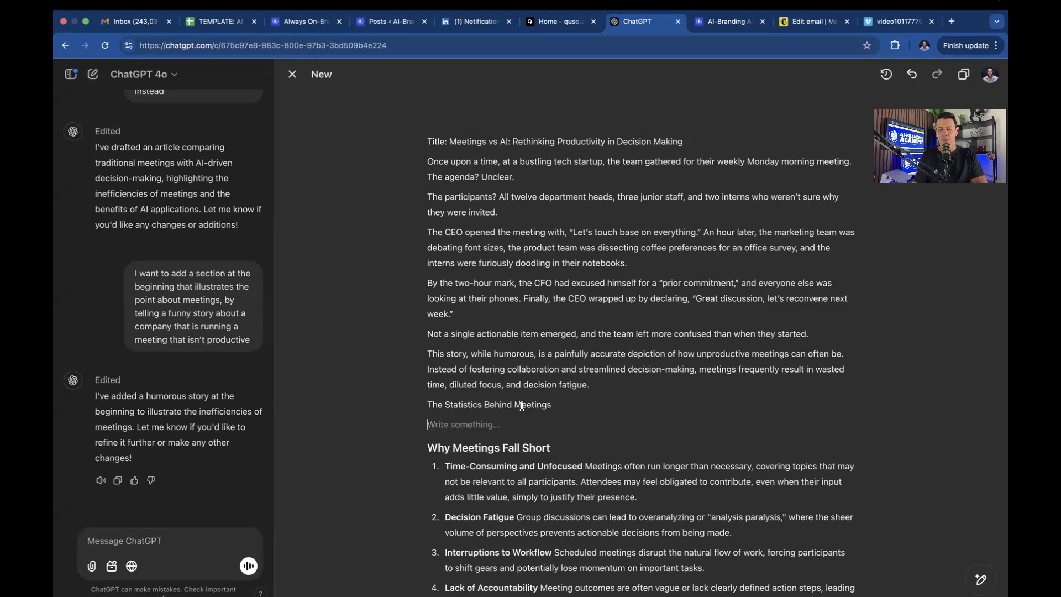
Style 'The Statistics Behind Meetings' as Heading 3 with an empty line beneath it.
left_click_drag(552, 405, 428, 404)
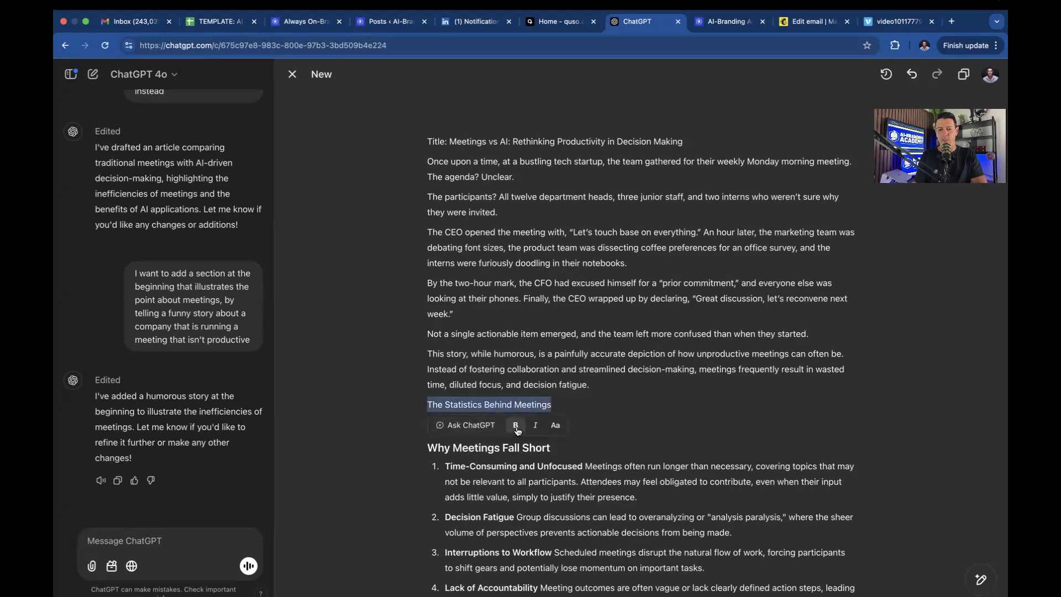
left_click(556, 426)
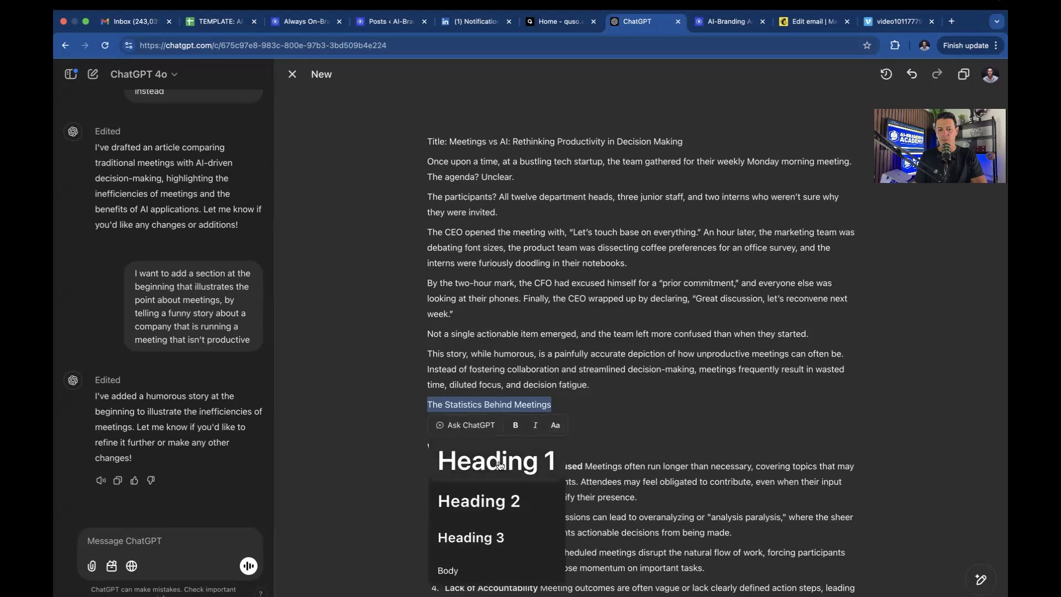
left_click(484, 498)
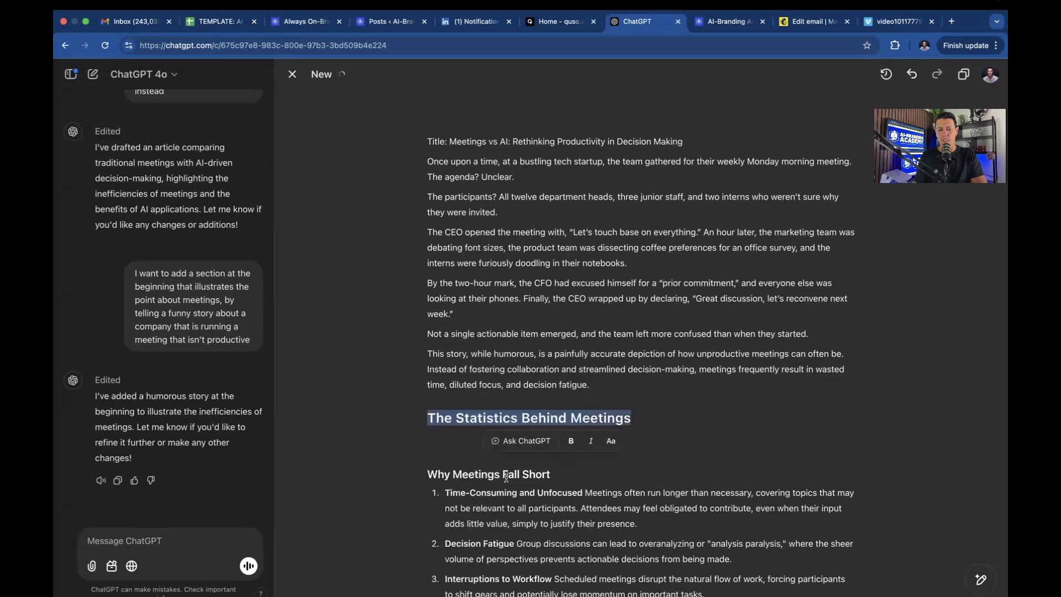
triple_click(510, 421)
left_click(611, 442)
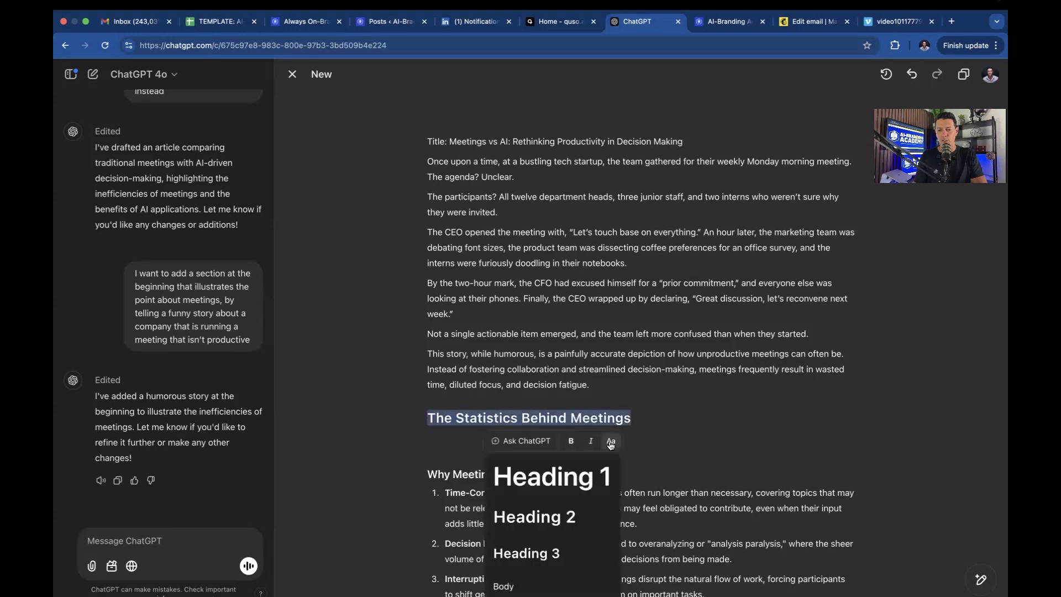
left_click(547, 553)
left_click(566, 330)
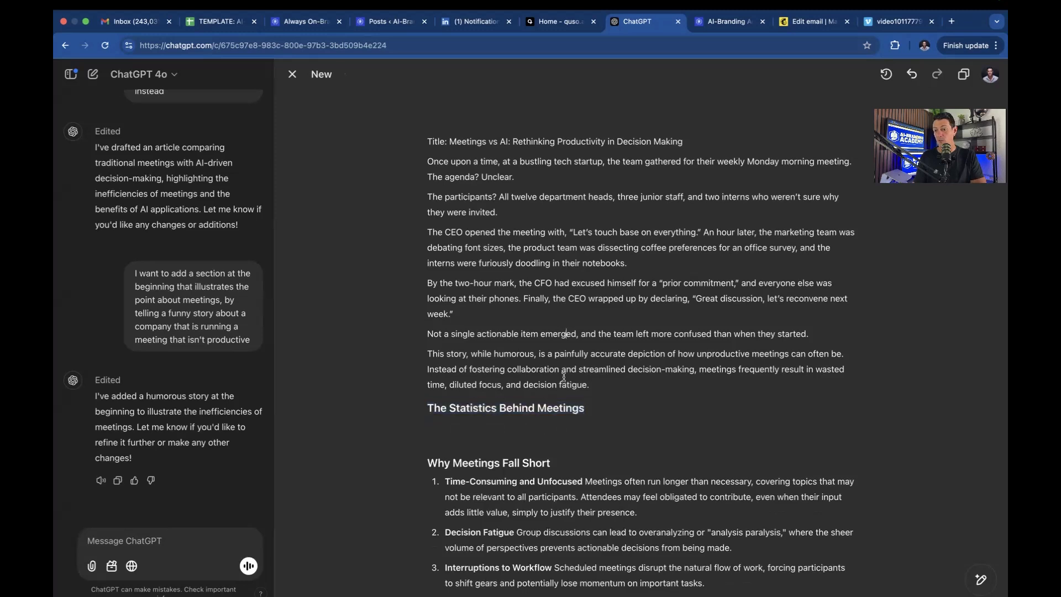
left_click(487, 440)
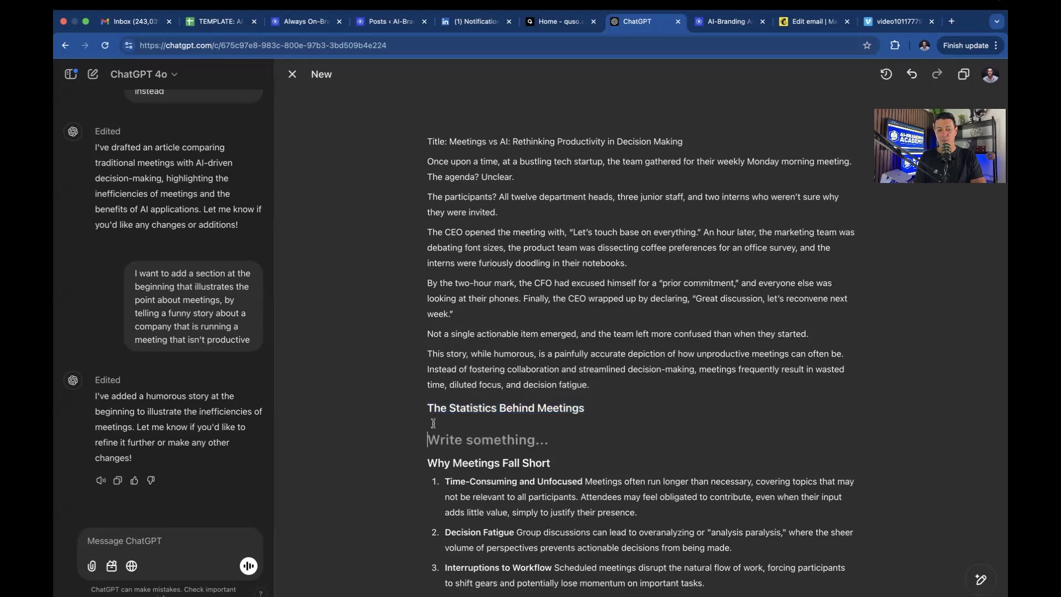
left_click(171, 540)
Ask ChatGPT to fill the new header's section with statistics on how wasteful meetings can be.
type("I a")
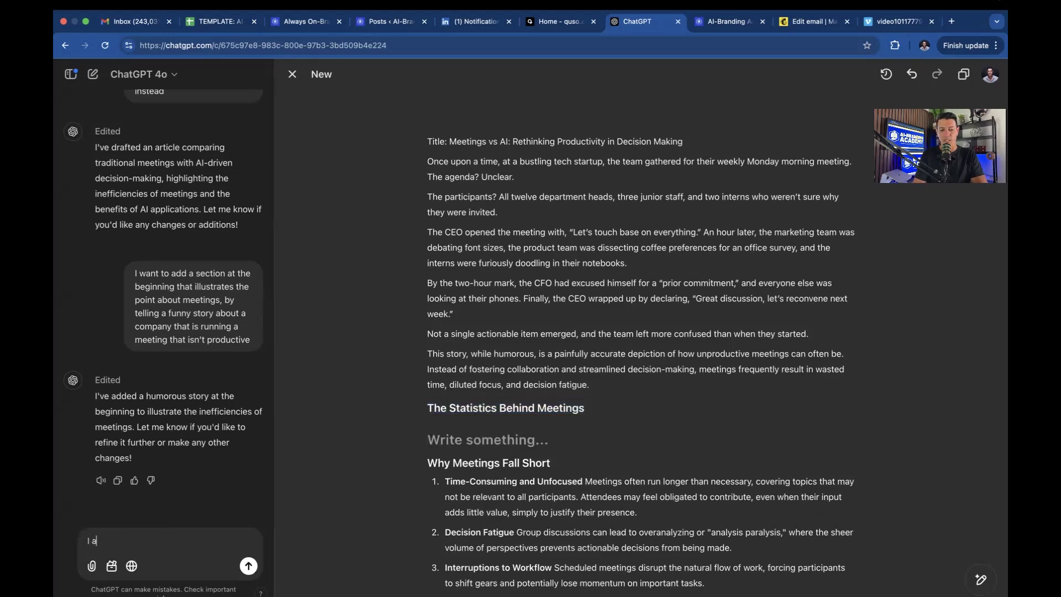
type("ddded a new header. please rill")
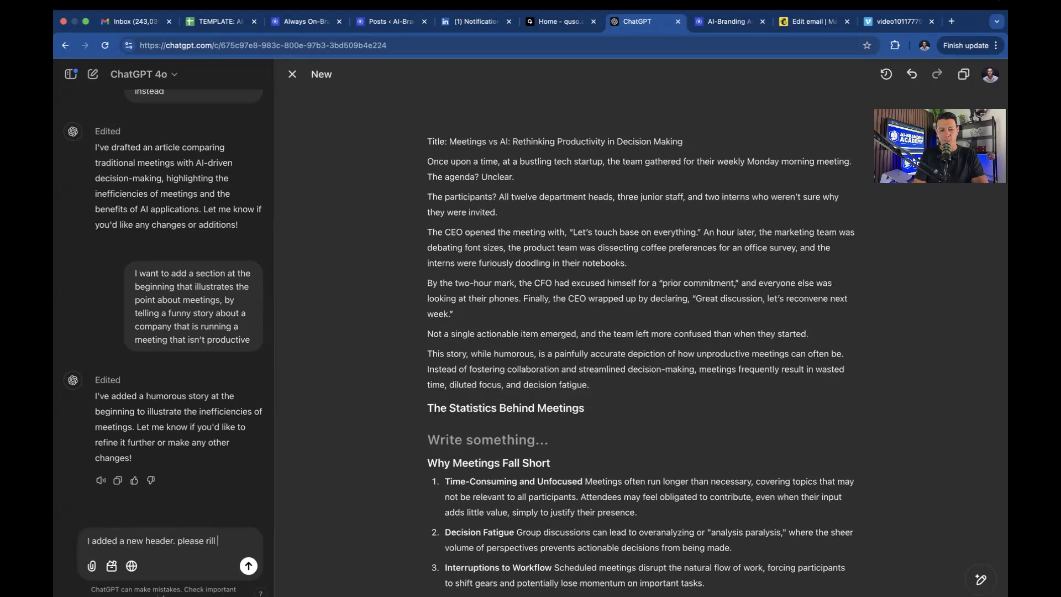
type("t section with statistics regarding h")
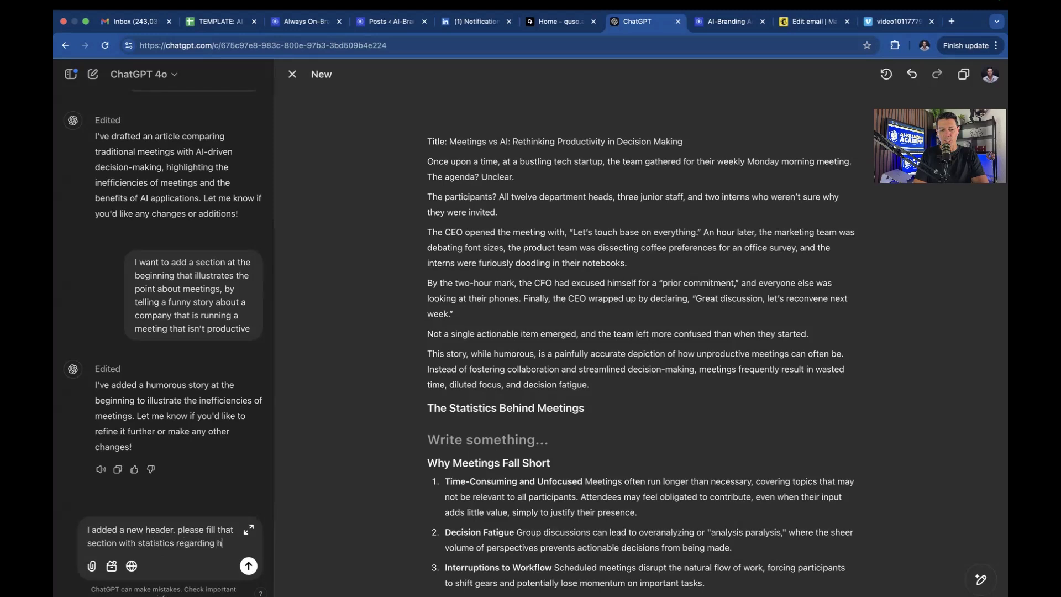
type("wasteful meetings can be")
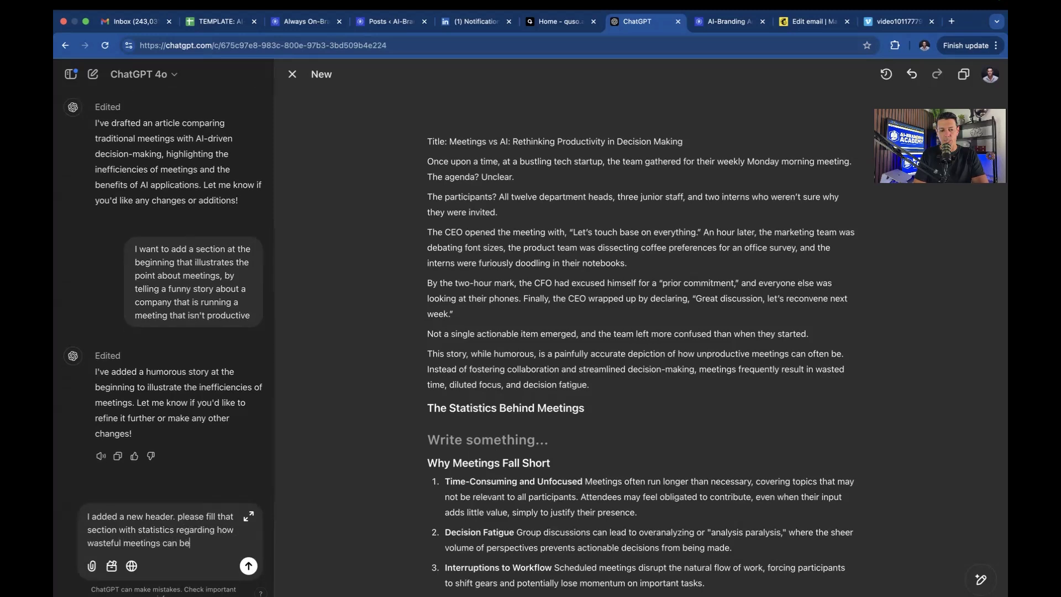
key("Return")
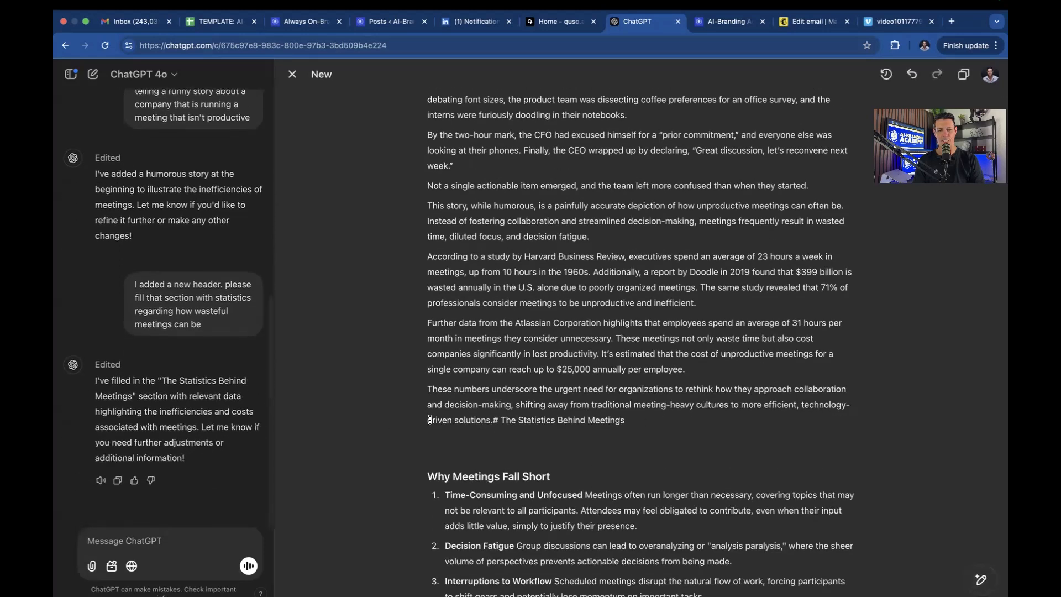
Move the misplaced heading onto its own line after 'decision fatigue.' and delete the stray line.
left_click_drag(625, 420, 500, 420)
key("BackSpace")
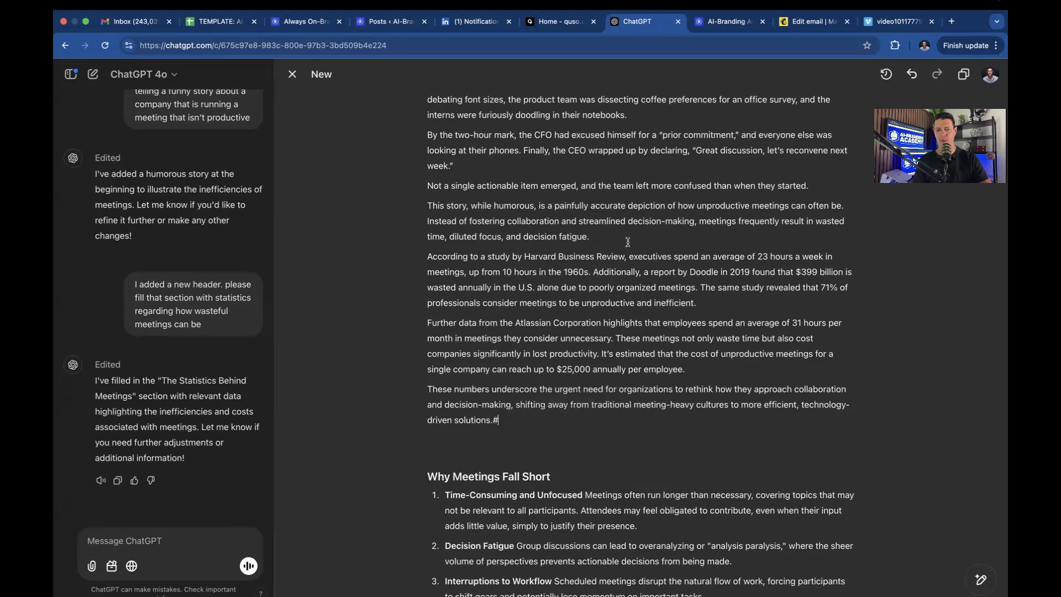
left_click(624, 238)
key("Return")
key("cmd+v")
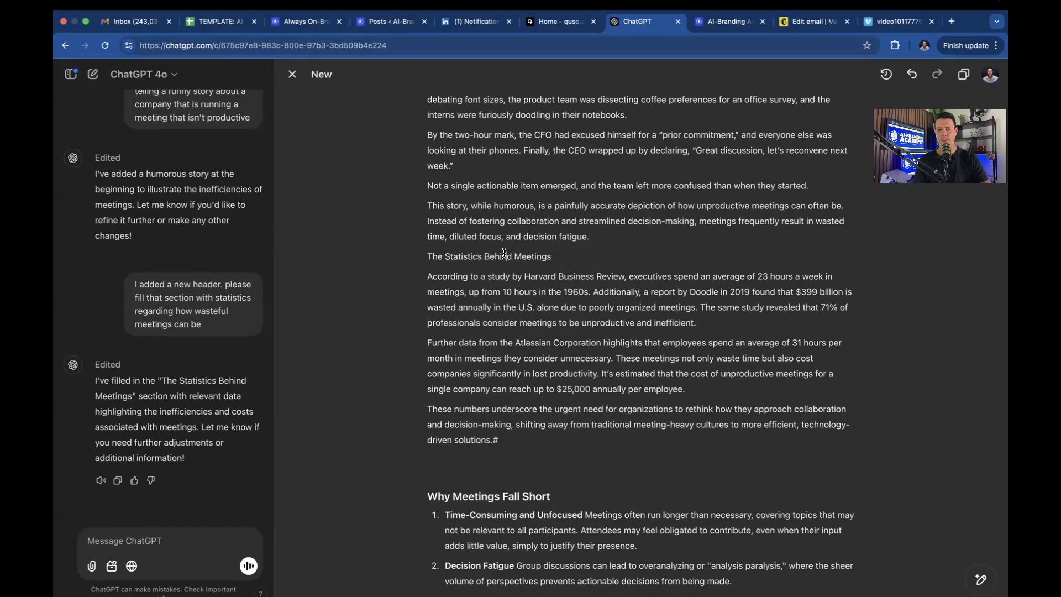
left_click(463, 458)
key("BackSpace")
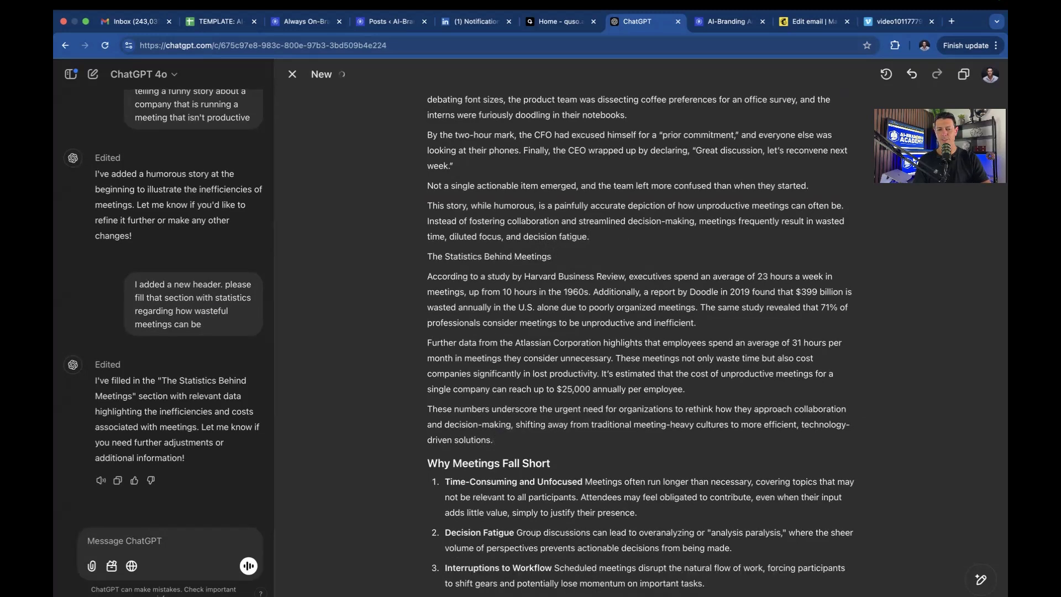
Restyle 'The Statistics Behind Meetings' as a Heading 2.
triple_click(536, 254)
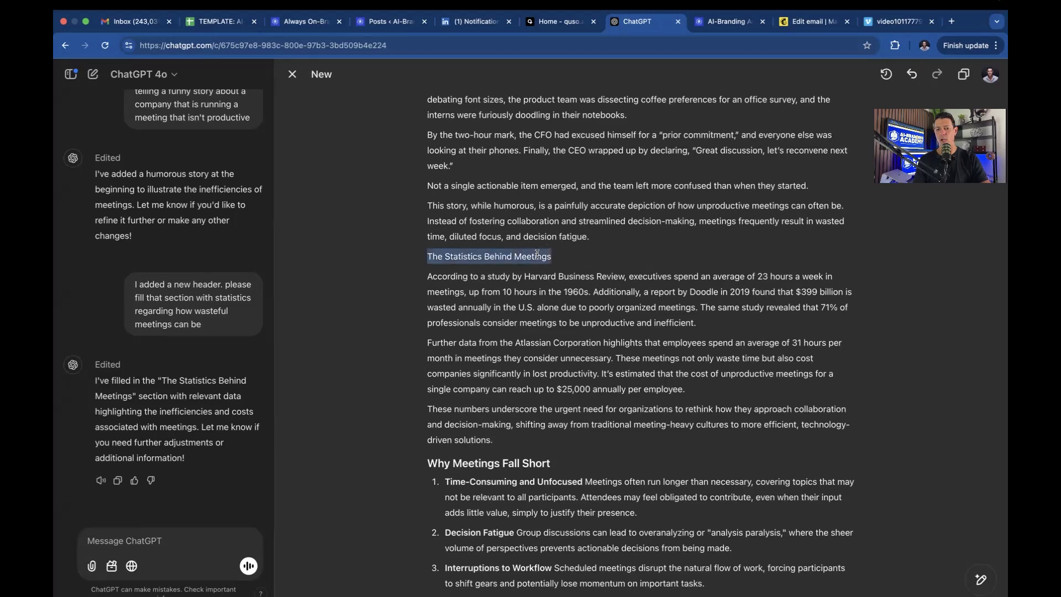
triple_click(536, 256)
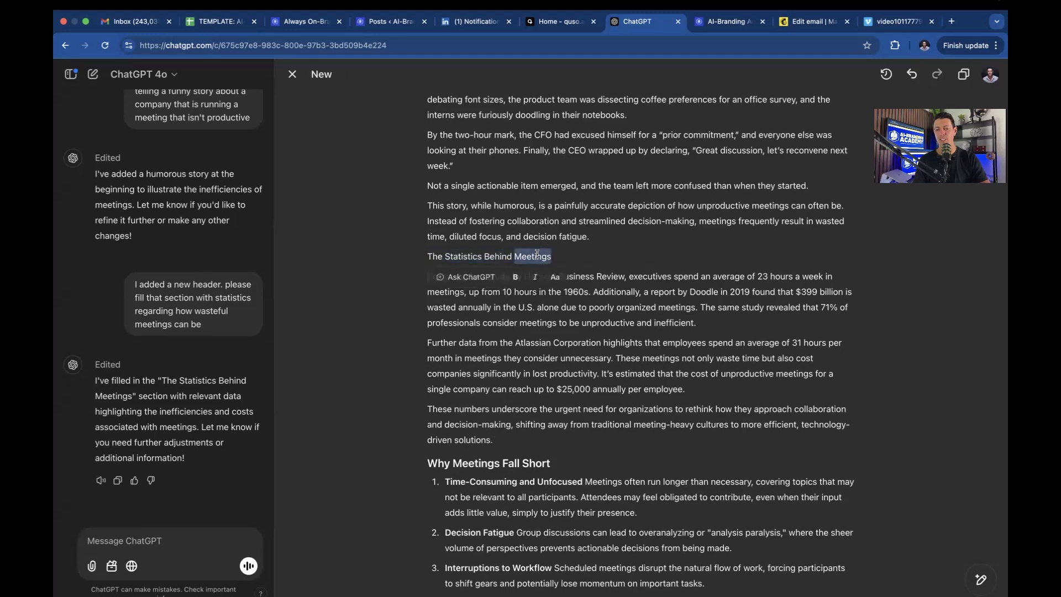
left_click(555, 277)
left_click(489, 358)
left_click(489, 358)
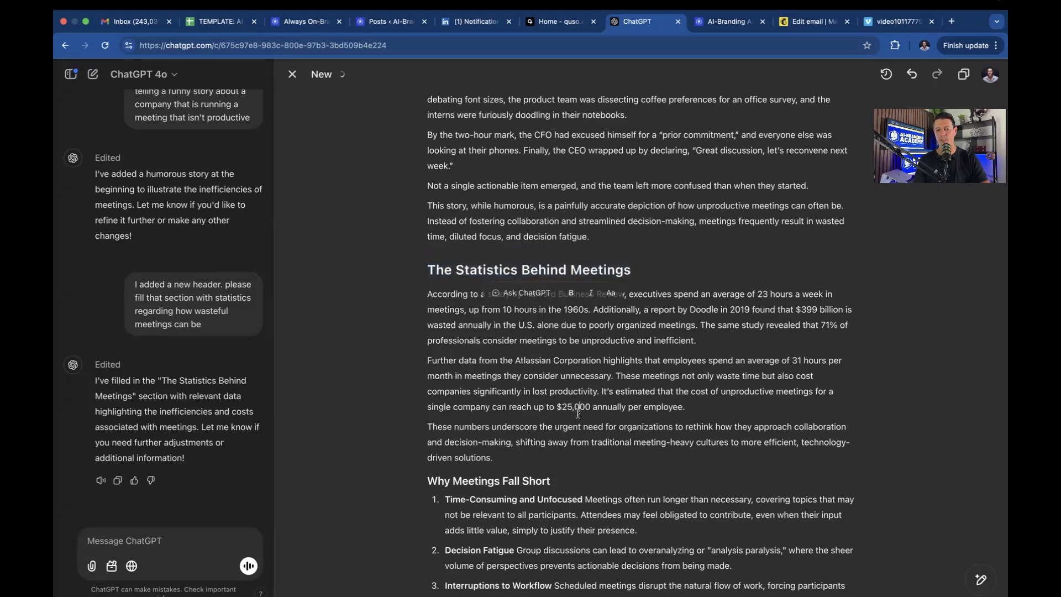
scroll(570, 495, "down", 3)
scroll(569, 495, "up", 5)
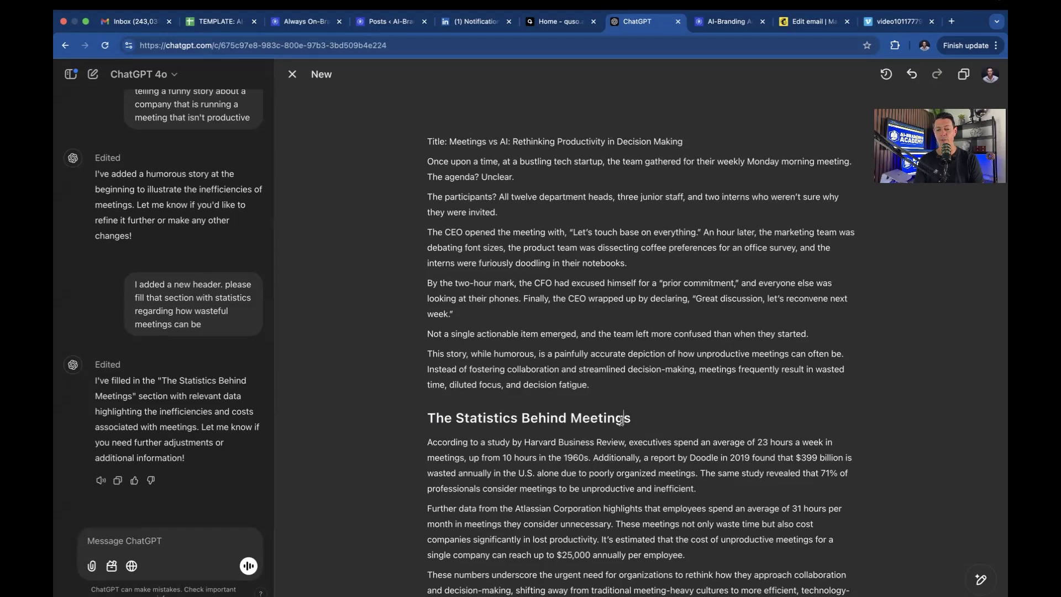
triple_click(621, 421)
left_click(611, 440)
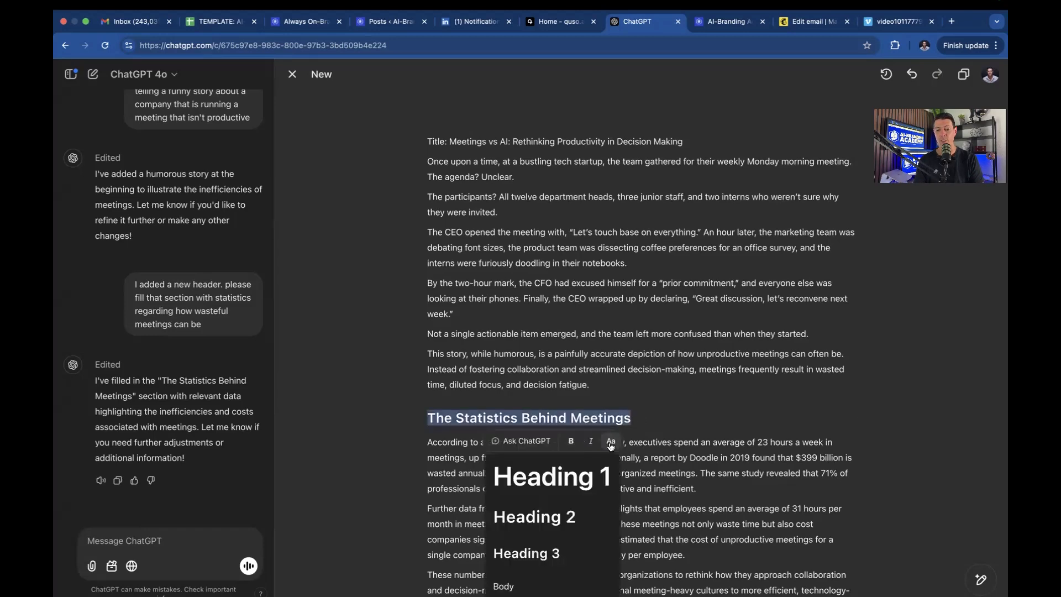
left_click(565, 516)
scroll(617, 458, "down", 5)
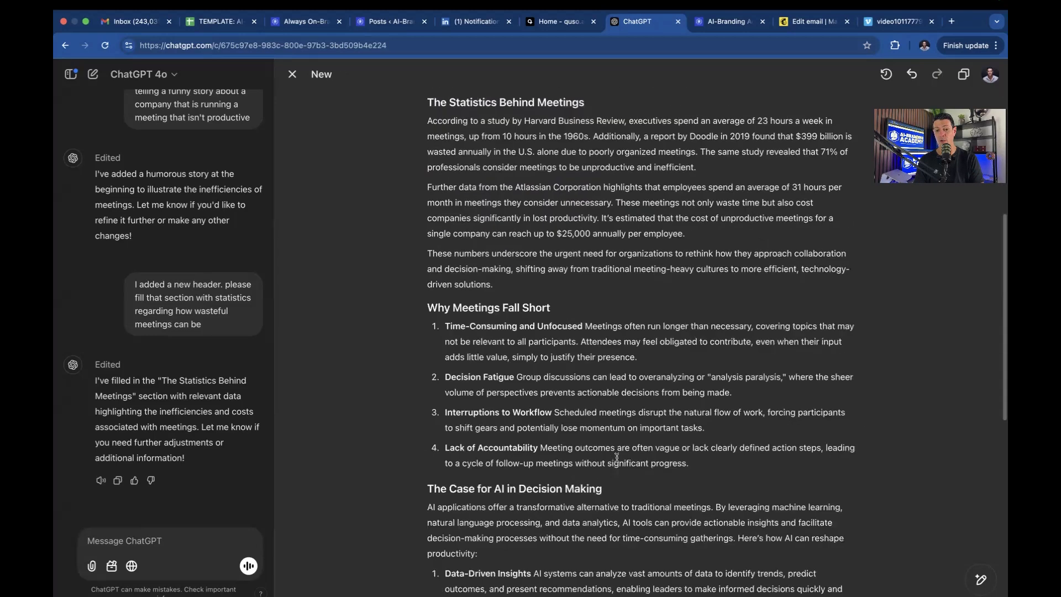
scroll(617, 458, "down", 3)
scroll(617, 458, "down", 7)
scroll(617, 458, "up", 14)
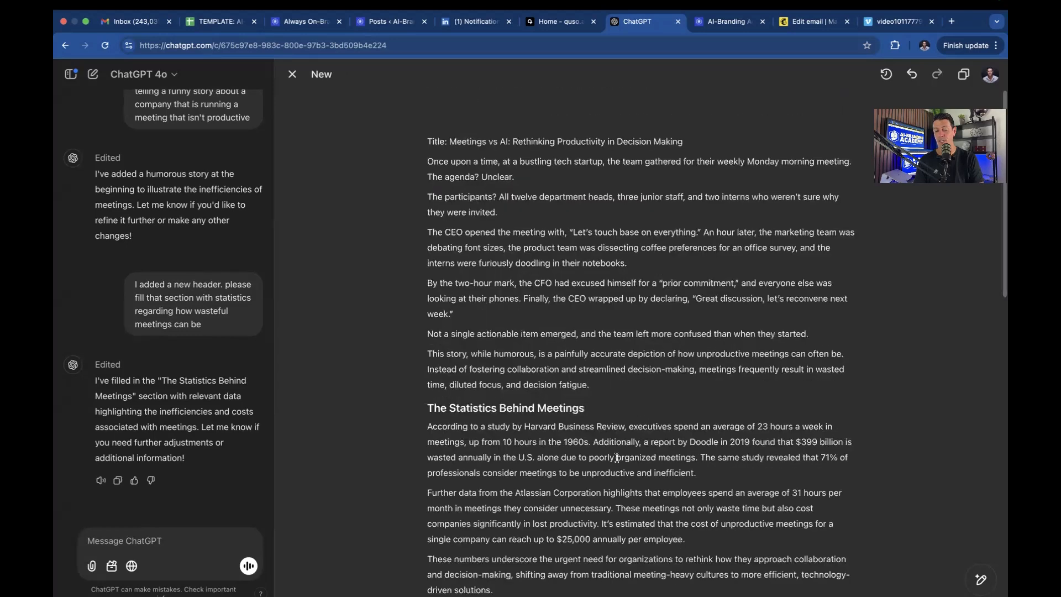
scroll(617, 457, "down", 8)
scroll(617, 458, "up", 15)
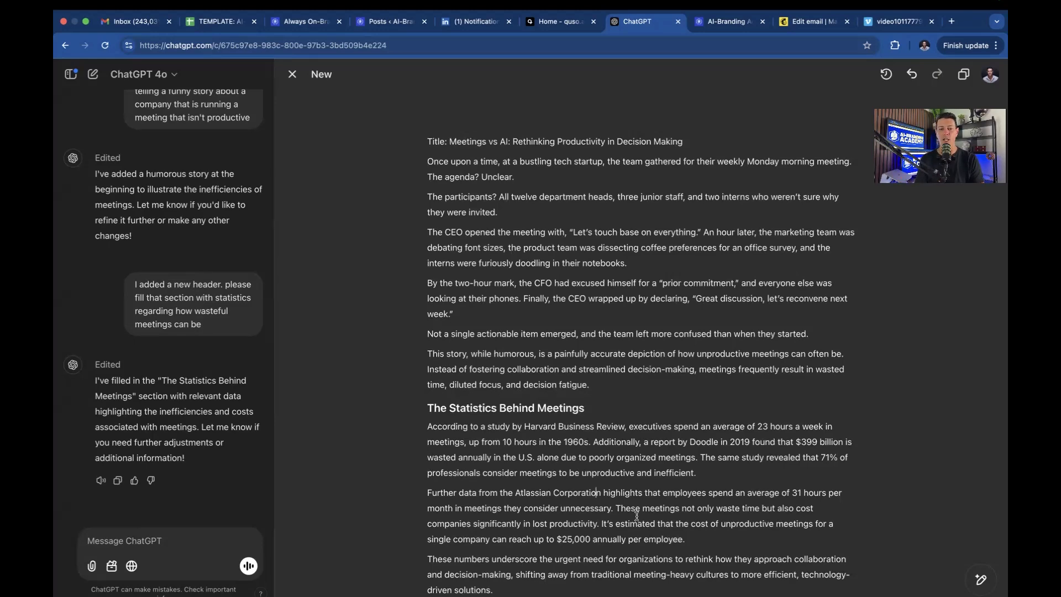
scroll(636, 516, "down", 20)
scroll(637, 516, "down", 2)
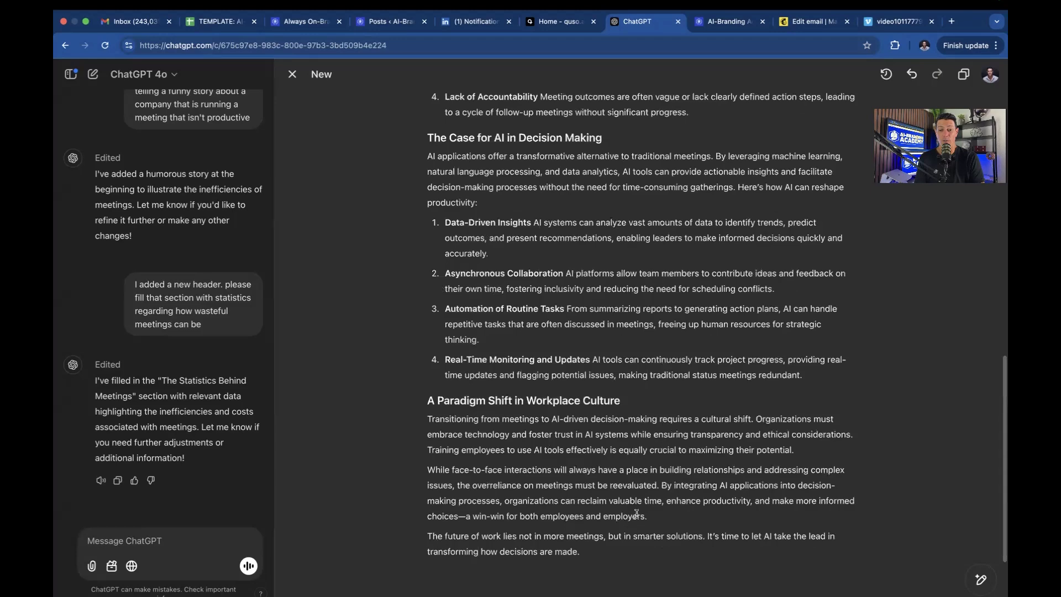
scroll(637, 514, "down", 3)
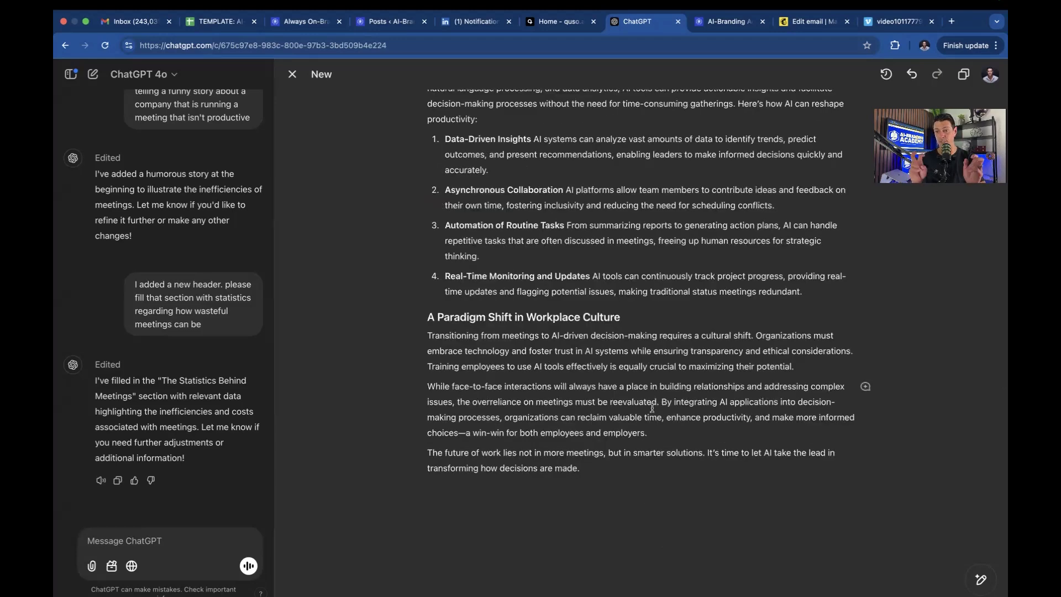